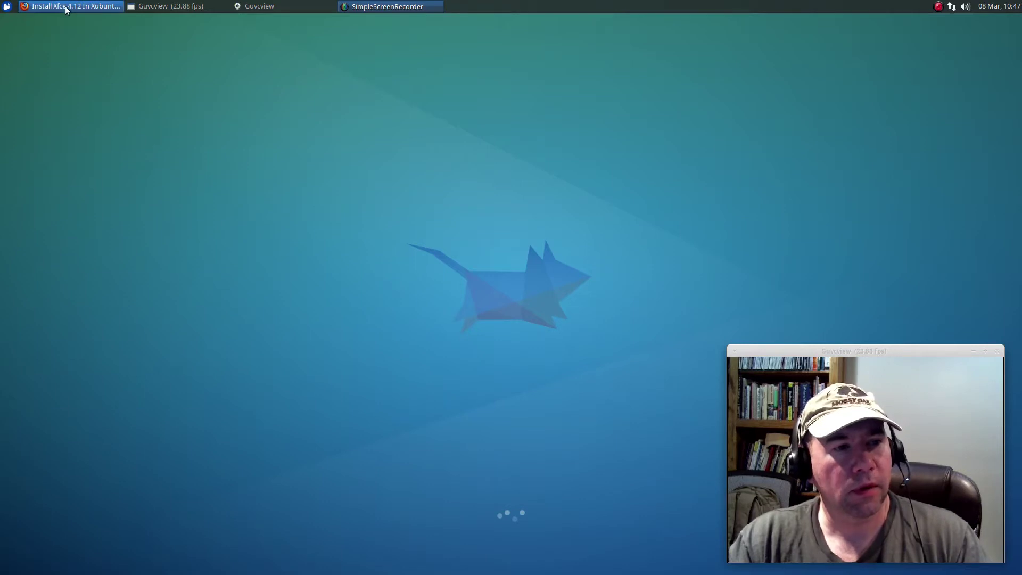
- Launch Terminal Emulator via a 'termi' menu search and move its window up-left
{"action": "left_click", "coordinate": [8, 6]}
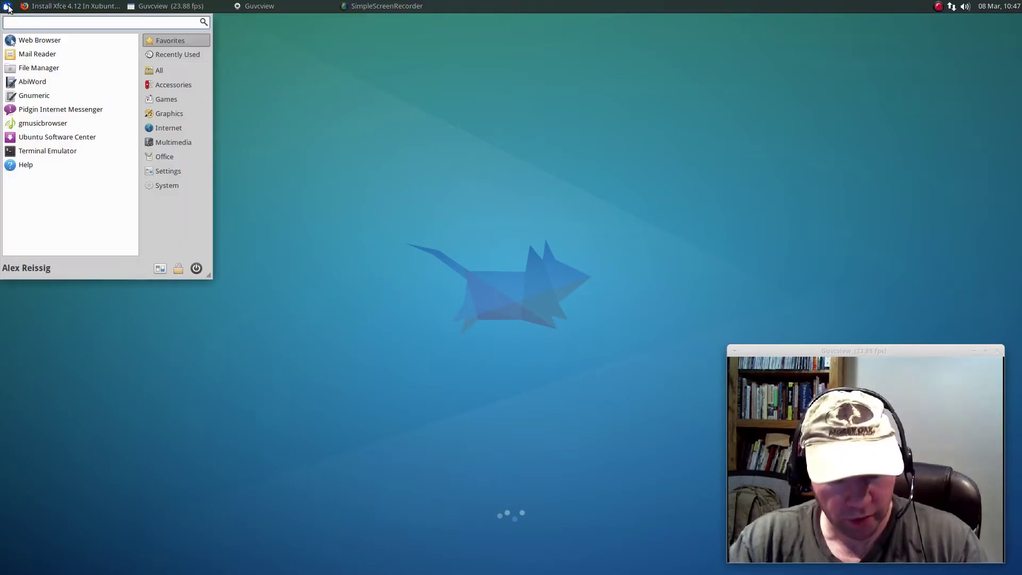
{"action": "type", "text": "termi"}
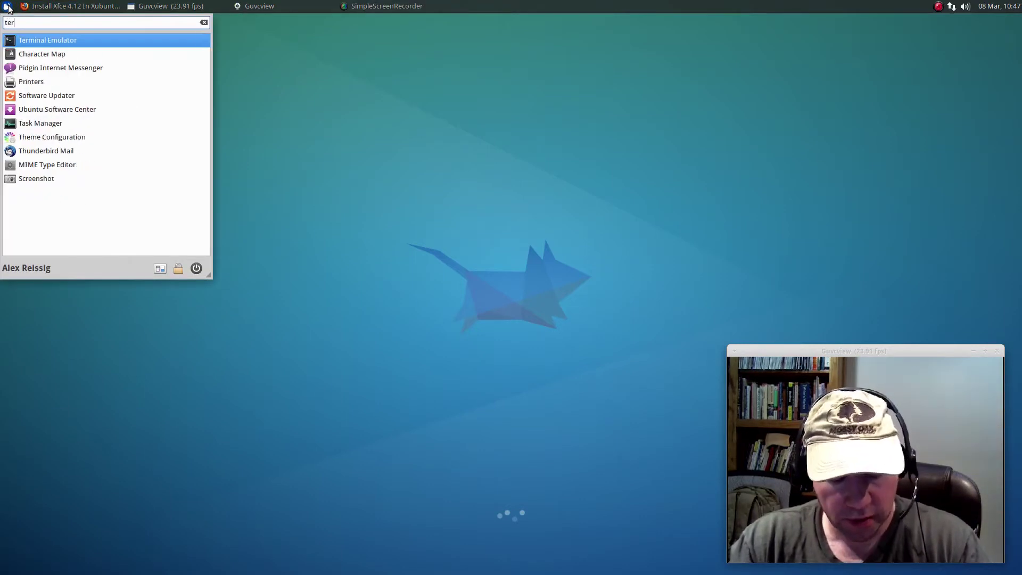
{"action": "left_click", "coordinate": [27, 40]}
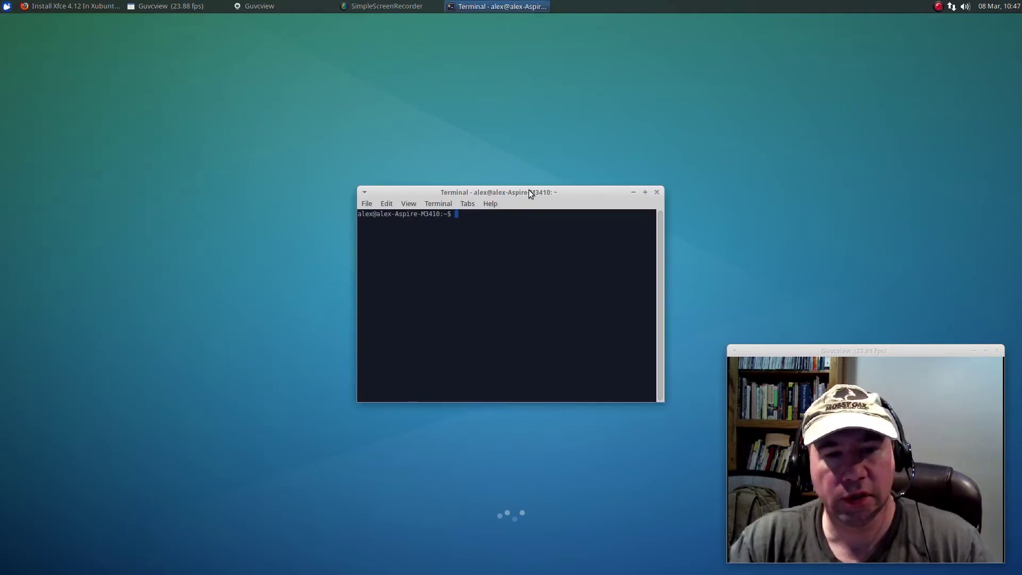
{"action": "left_click_drag", "start_coordinate": [525, 194], "coordinate": [398, 88]}
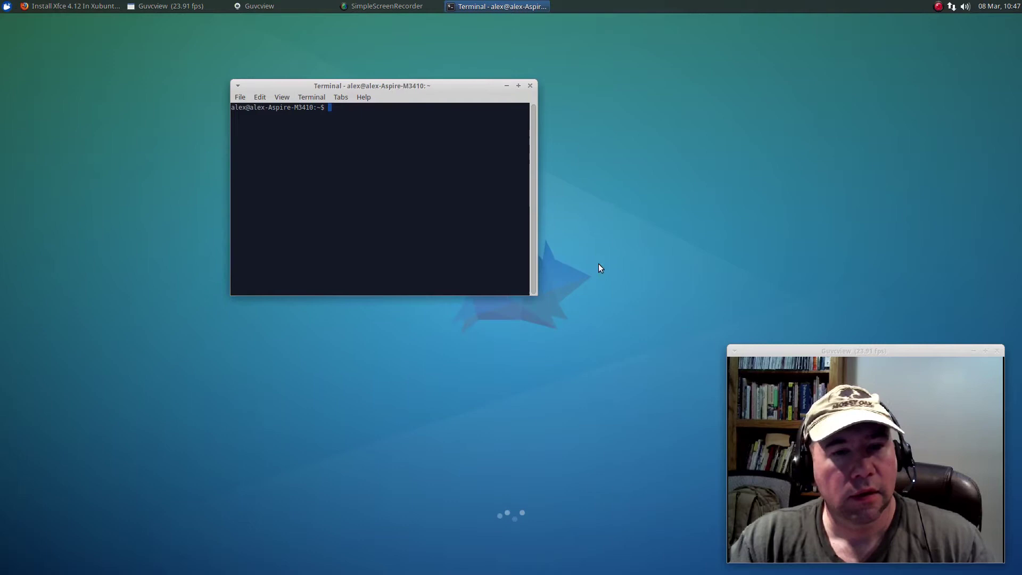
{"action": "key", "text": "alt+Tab"}
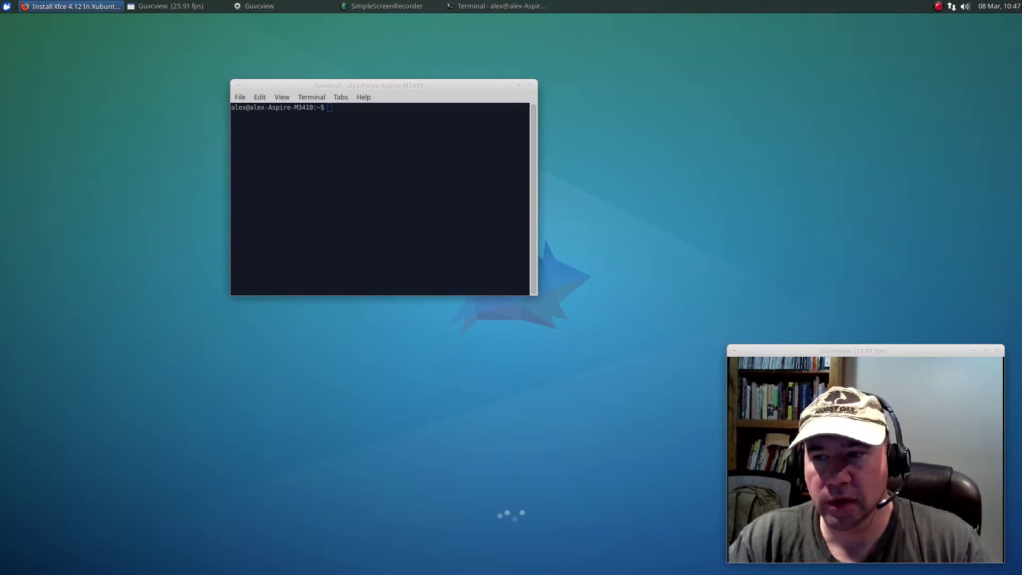
- Paste and run the apt-get install qt4-qtconfig command, authorise with the password, and confirm with y
{"action": "right_click", "coordinate": [368, 115]}
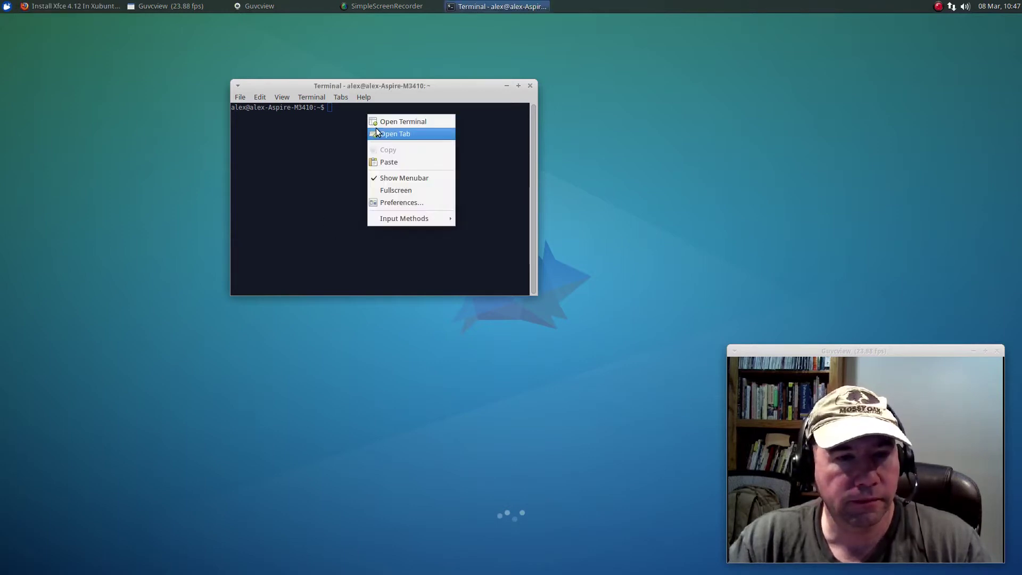
{"action": "left_click", "coordinate": [388, 162]}
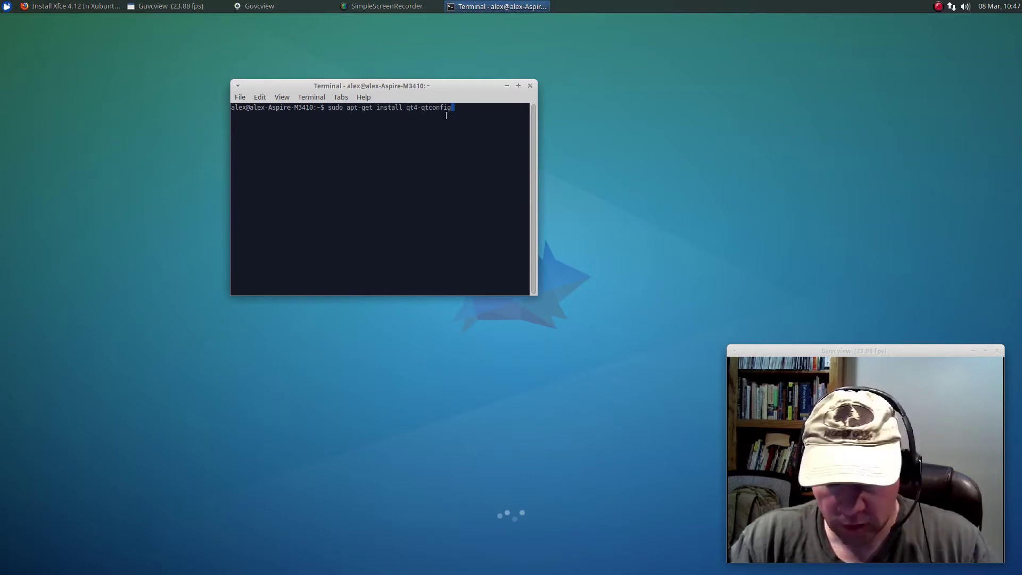
{"action": "key", "text": "Return"}
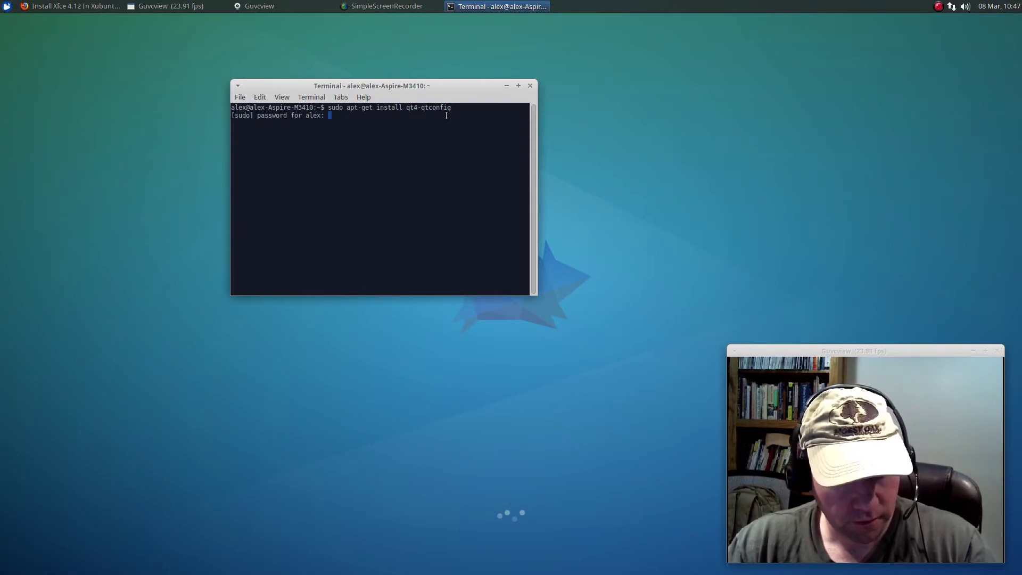
{"action": "key", "text": "Return"}
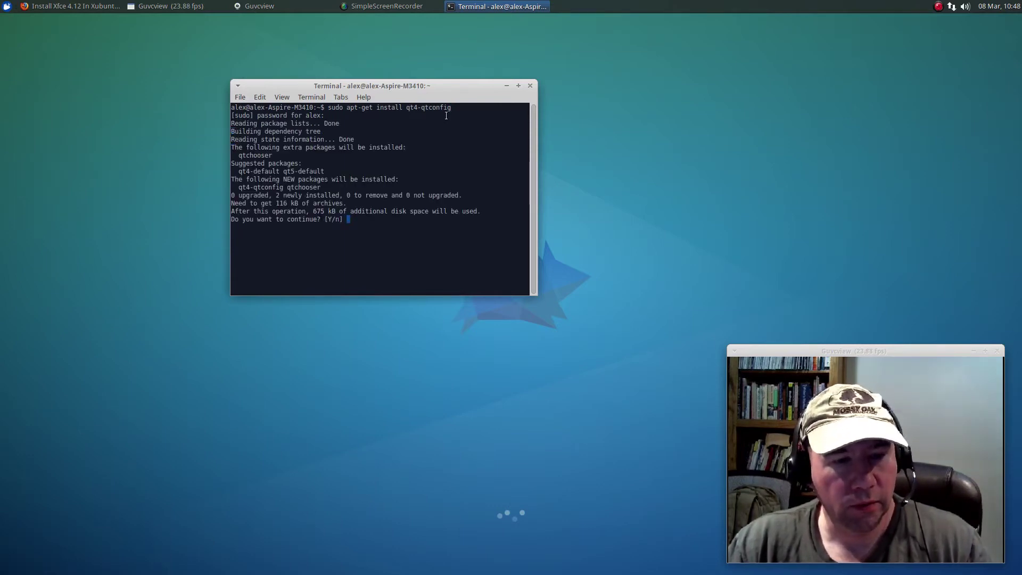
{"action": "type", "text": "y"}
{"action": "key", "text": "Return"}
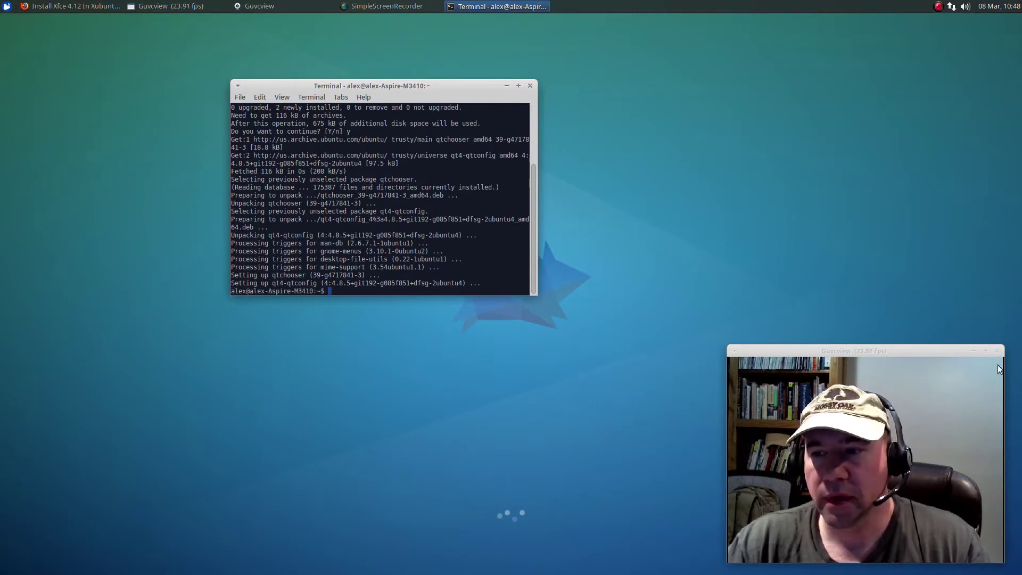
{"action": "left_click", "coordinate": [879, 314]}
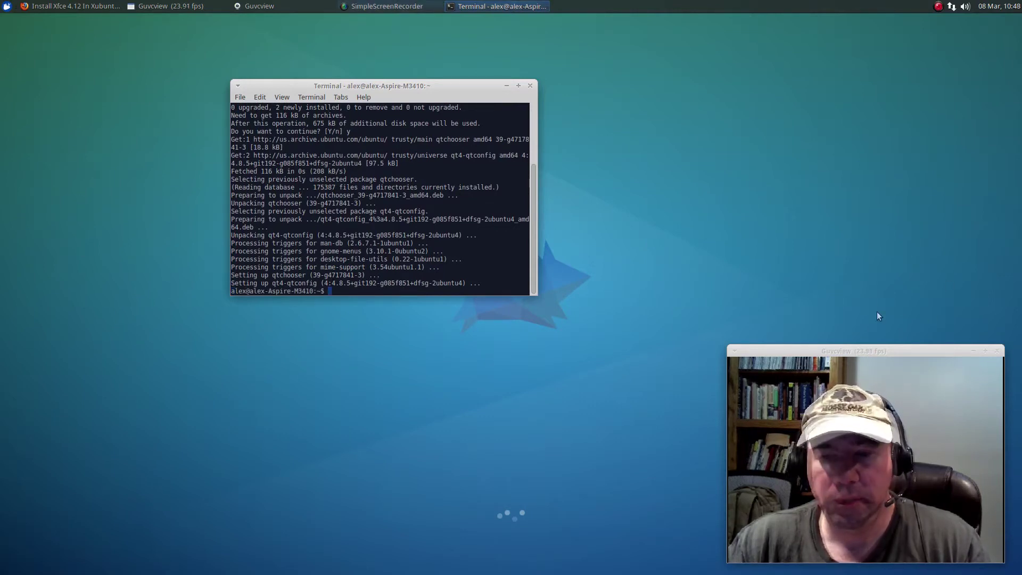
- Launch Qt 4 Settings from a 'qt' menu search and centre its window
{"action": "left_click", "coordinate": [7, 8]}
{"action": "type", "text": "qt"}
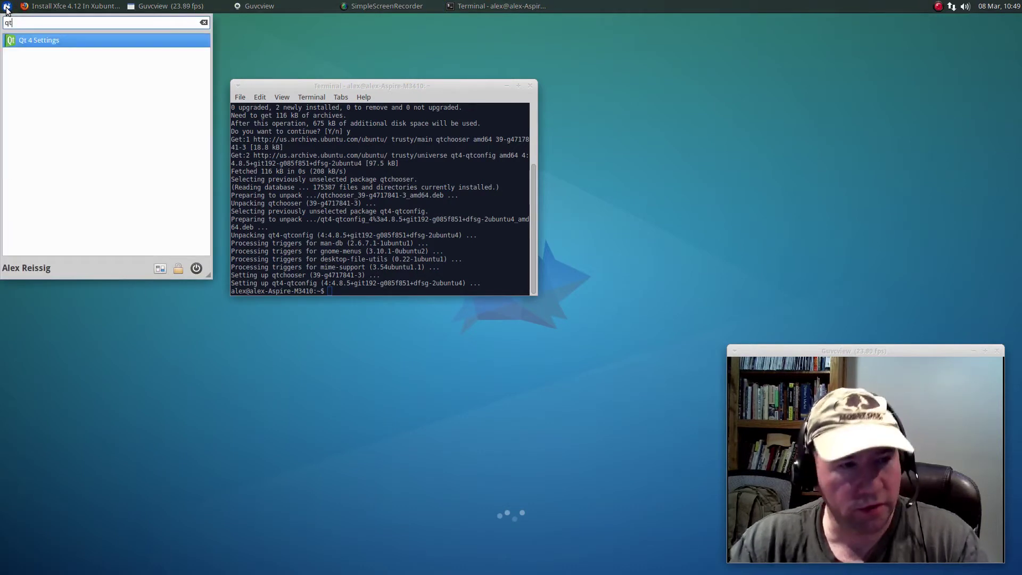
{"action": "left_click", "coordinate": [26, 44]}
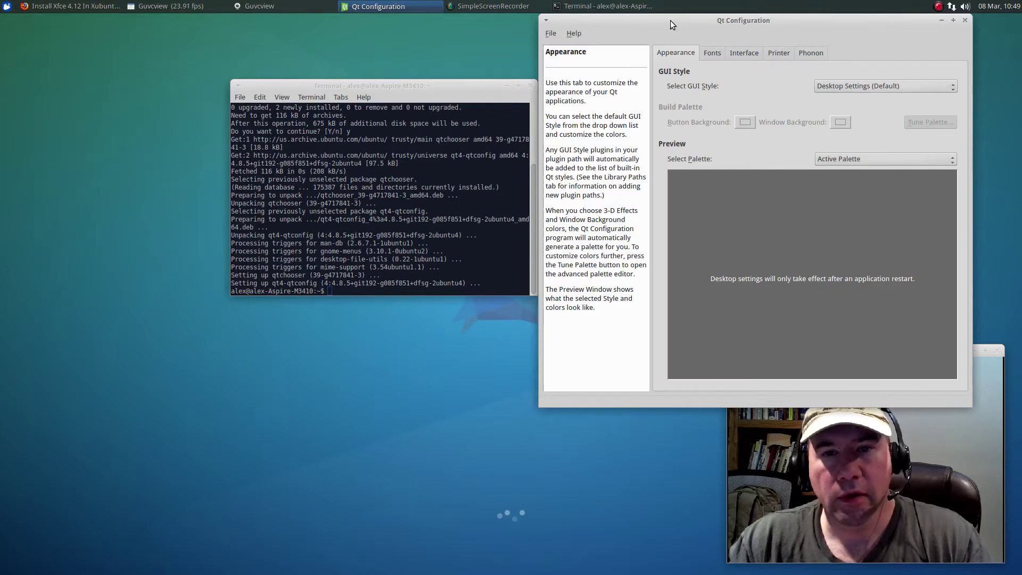
{"action": "left_click_drag", "start_coordinate": [669, 21], "coordinate": [550, 95]}
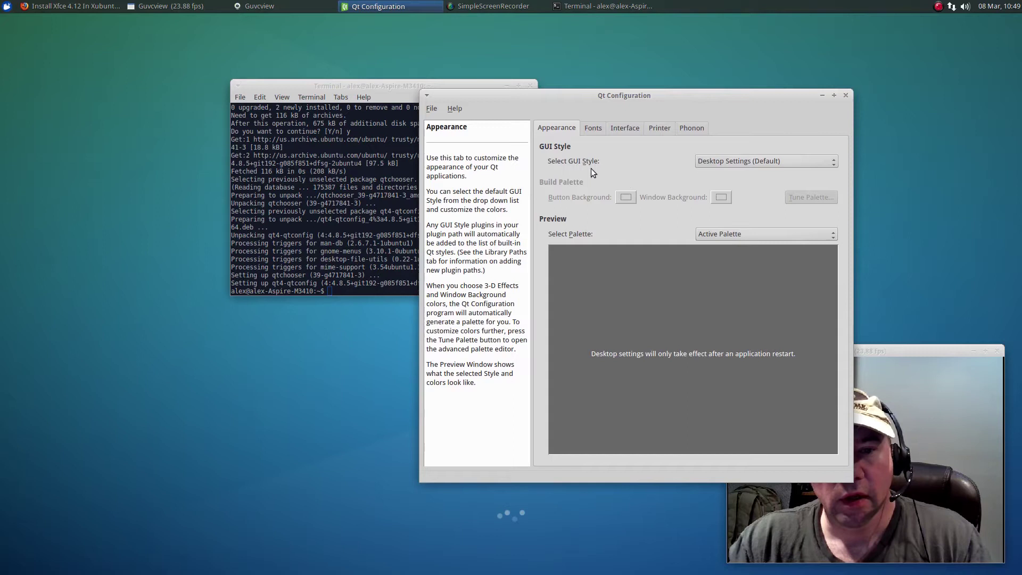
- Choose GTK+ as the GUI style, save it, and exit Qt Configuration
{"action": "left_click", "coordinate": [836, 165]}
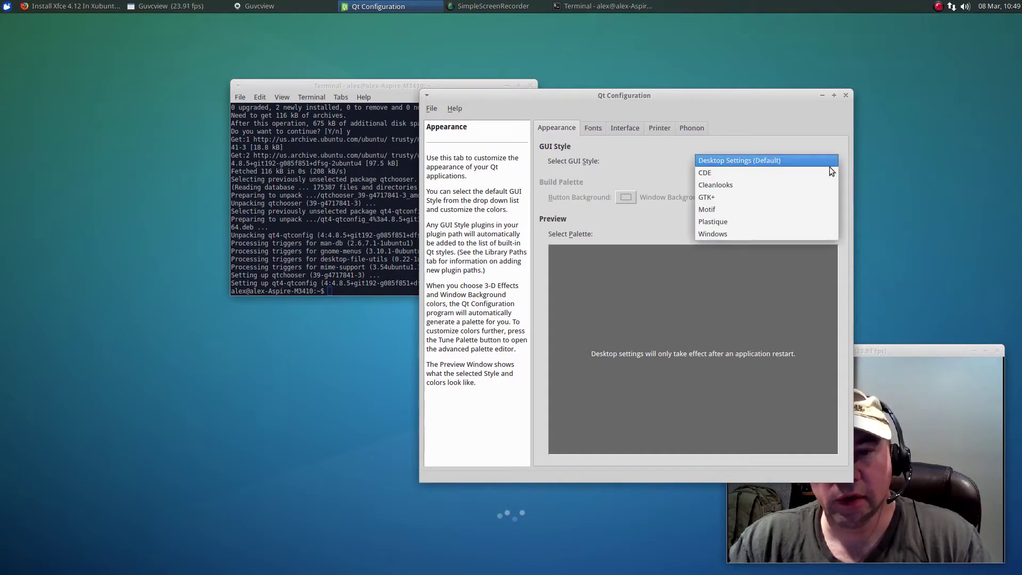
{"action": "key", "text": "Escape"}
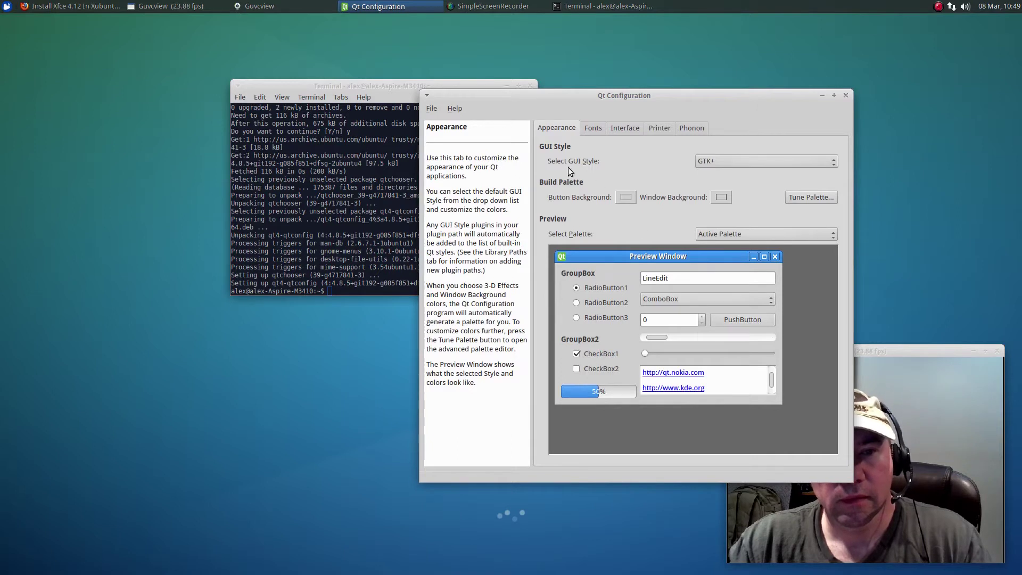
{"action": "left_click", "coordinate": [433, 108]}
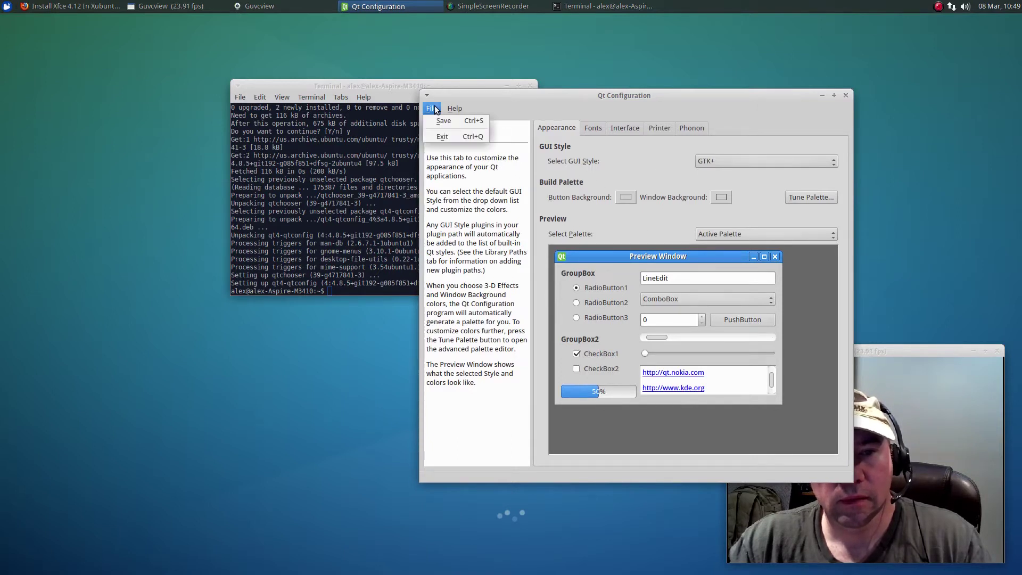
{"action": "left_click", "coordinate": [434, 109]}
{"action": "left_click", "coordinate": [433, 109]}
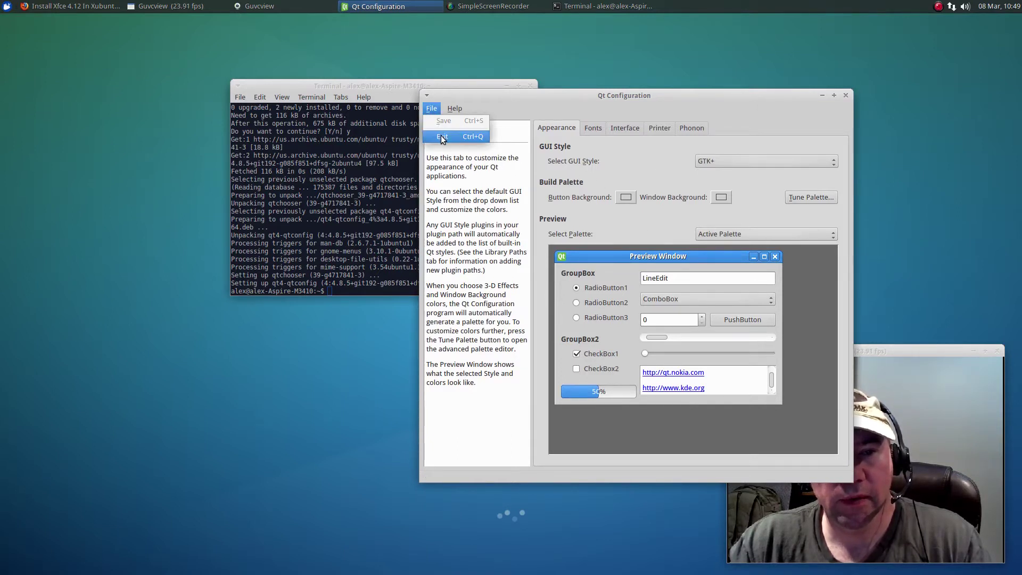
{"action": "left_click", "coordinate": [442, 138]}
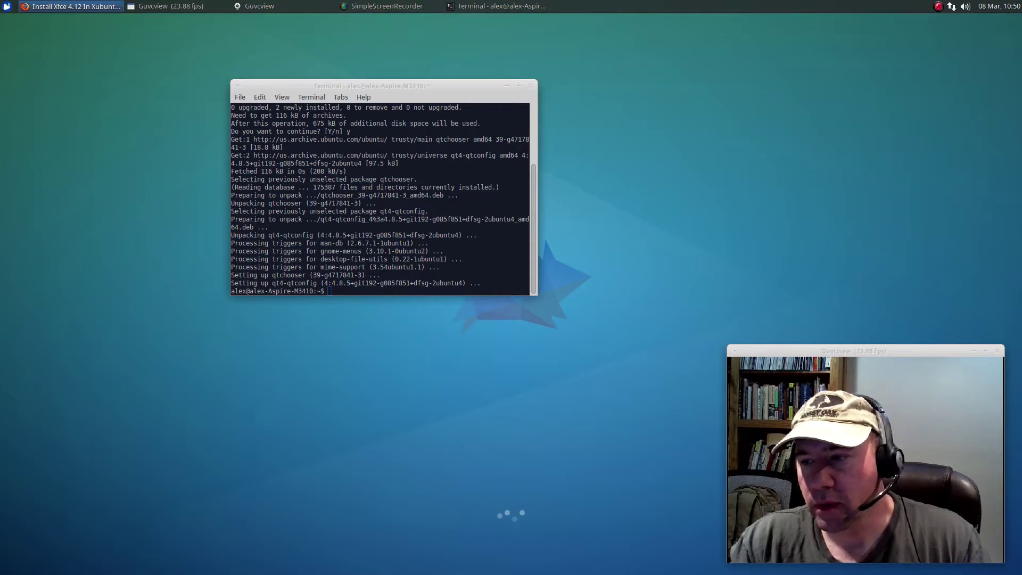
- Paste and run sudo add-apt-repository ppa:xubuntu-dev/xfce-4.12, confirming the PPA addition
{"action": "right_click", "coordinate": [330, 291]}
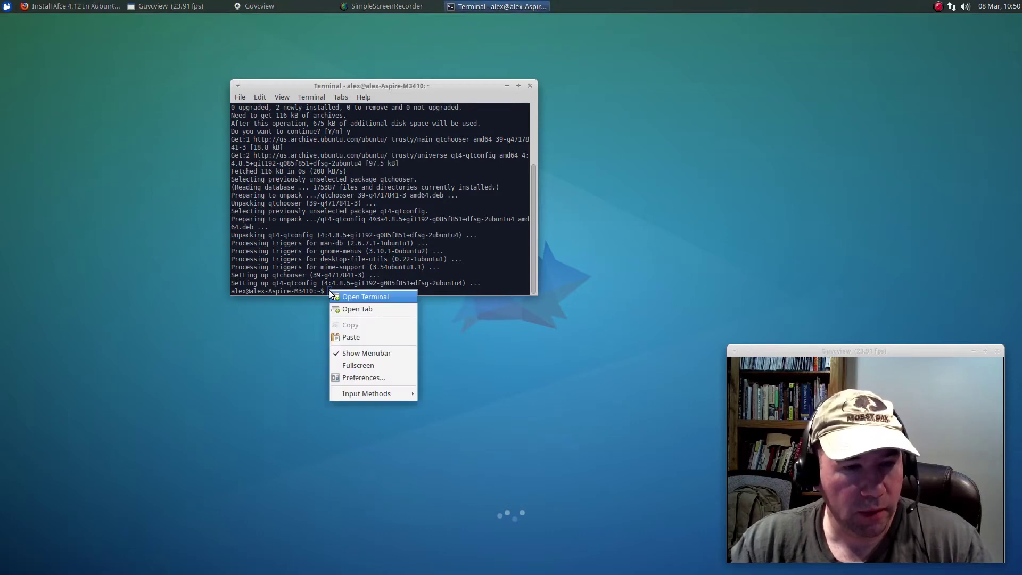
{"action": "left_click", "coordinate": [354, 332]}
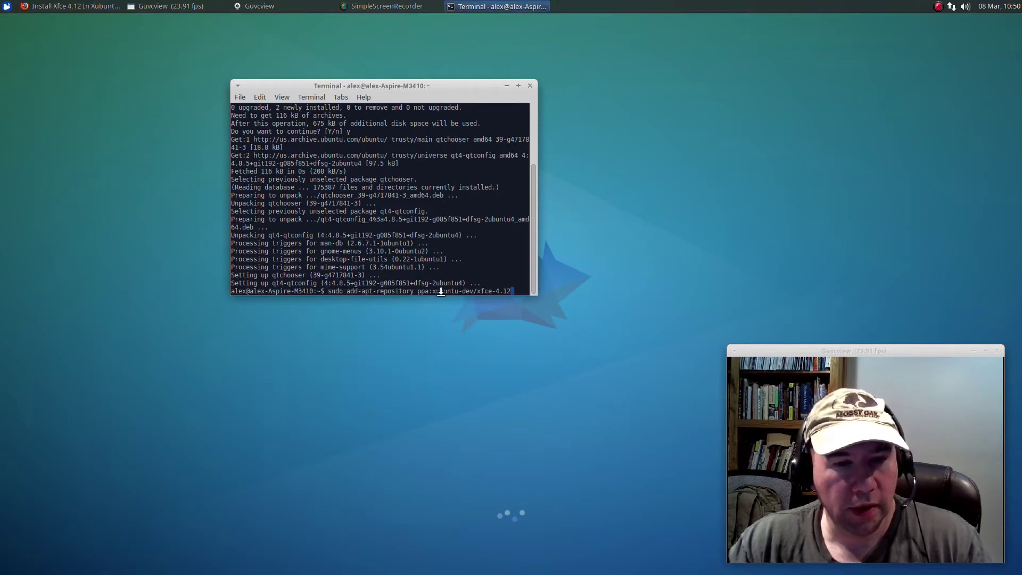
{"action": "key", "text": "Return"}
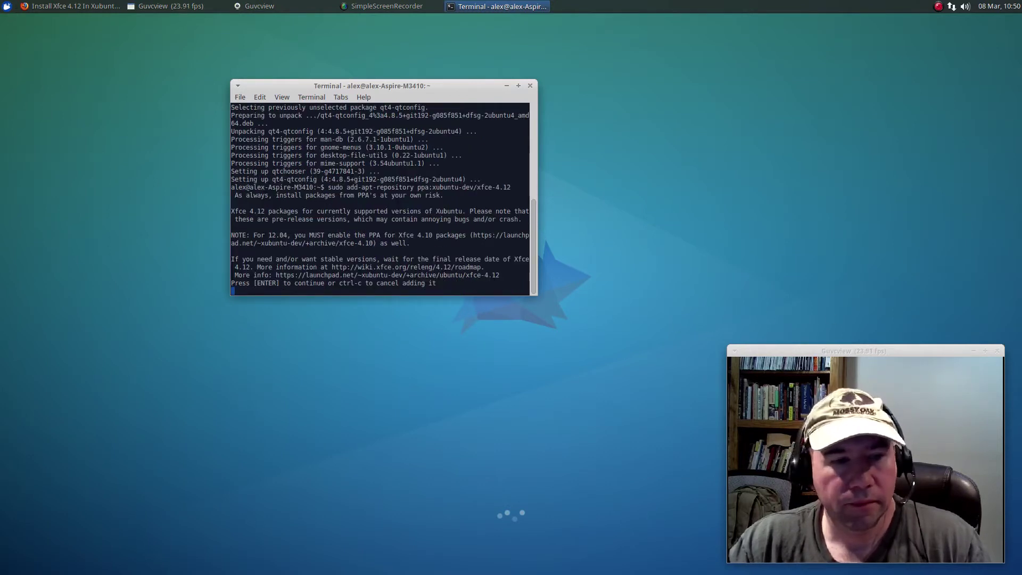
{"action": "key", "text": "Return"}
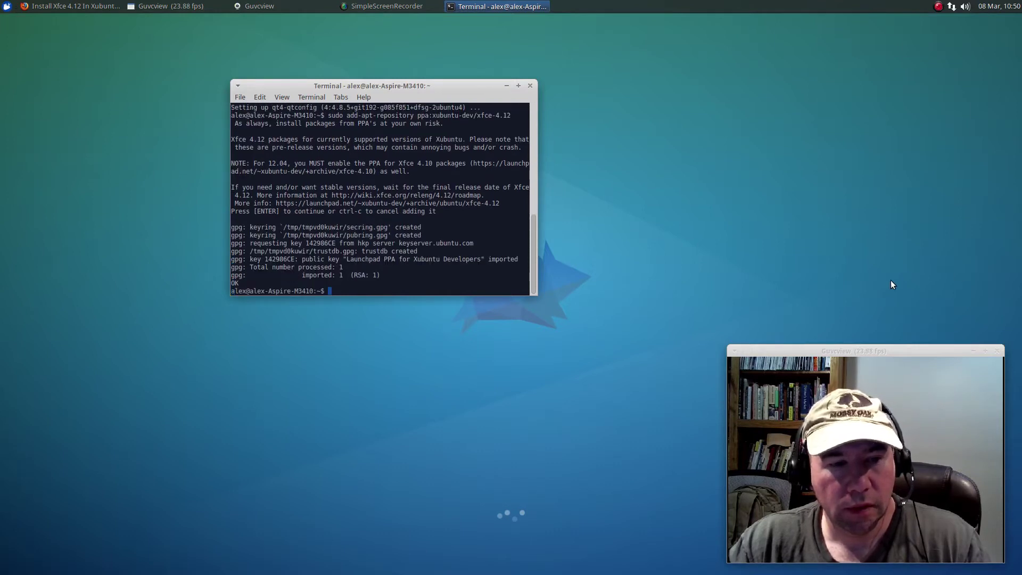
- Refresh the package lists with sudo apt-get update, then enter sudo apt-get dist-upgrade
{"action": "type", "text": "sudo"}
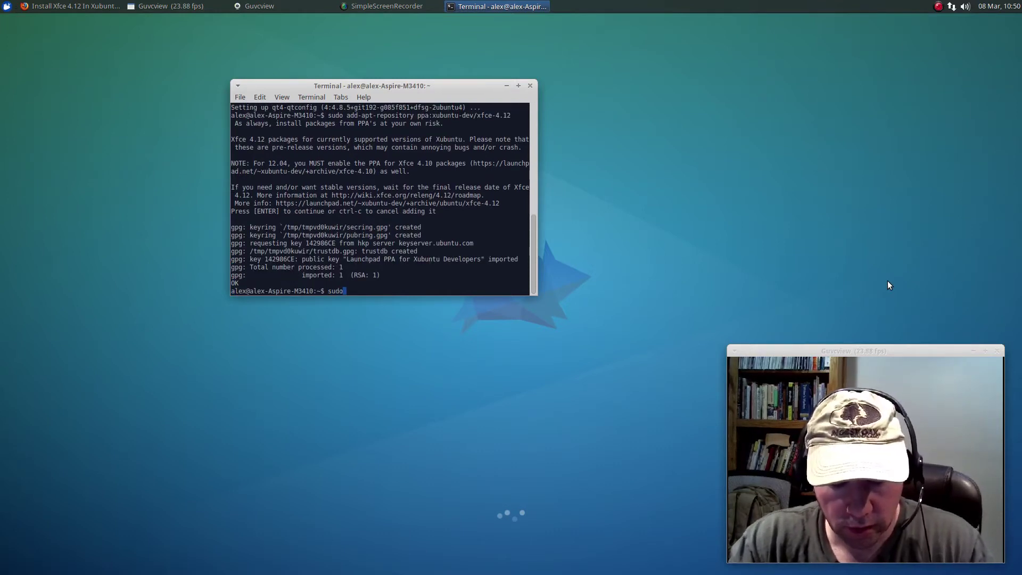
{"action": "type", "text": " apt"}
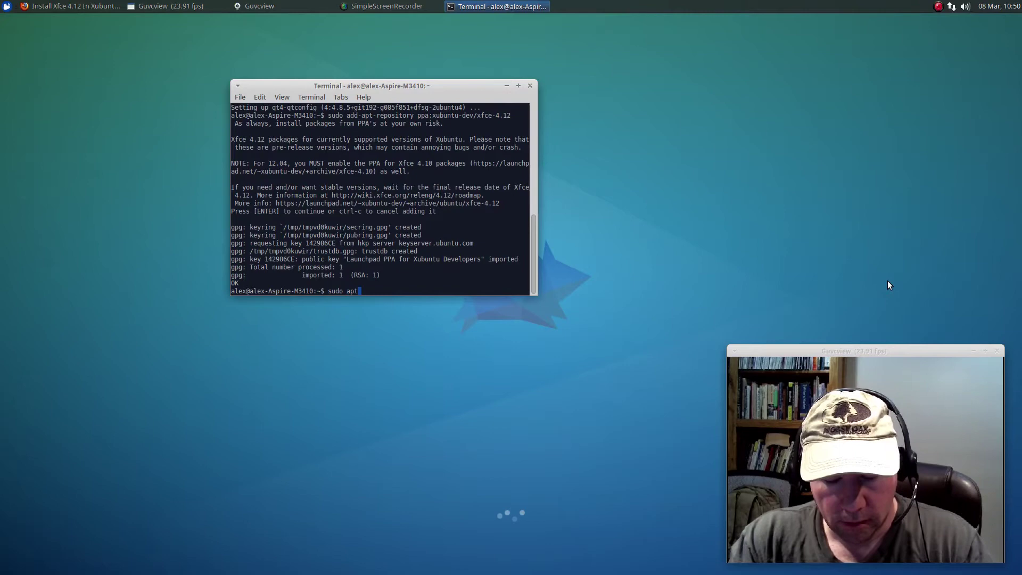
{"action": "type", "text": "-get upda"}
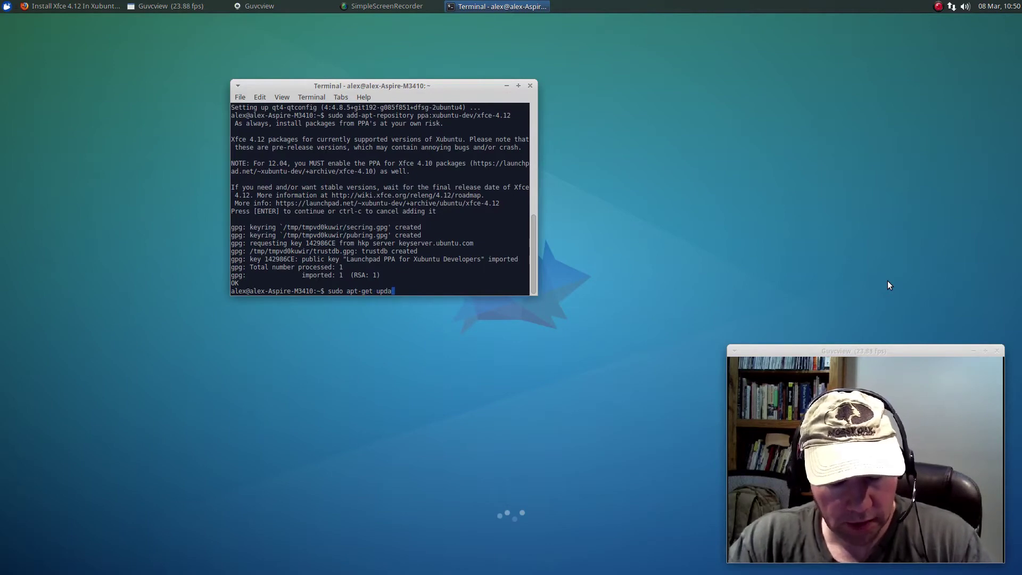
{"action": "type", "text": "te"}
{"action": "key", "text": "Return"}
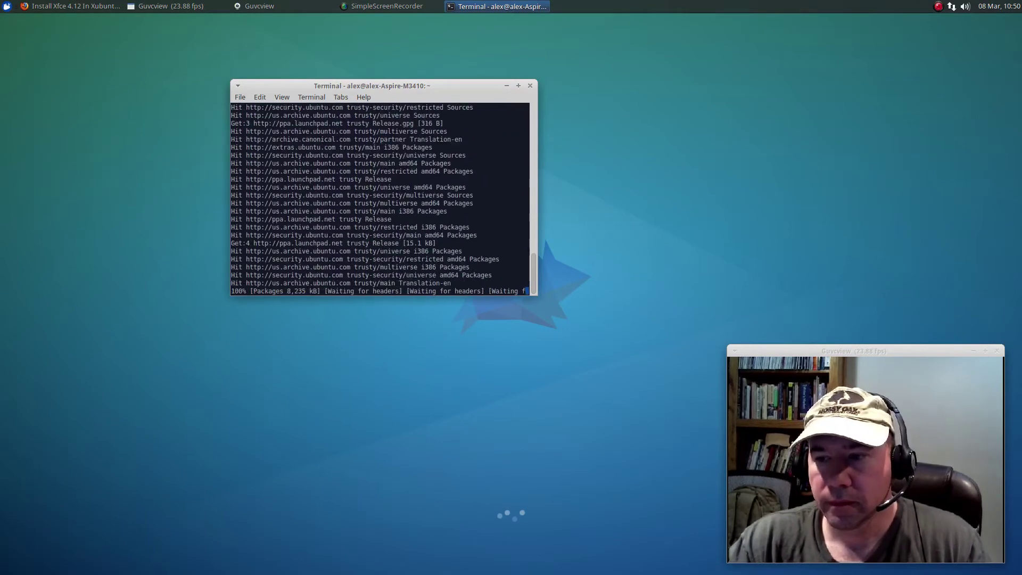
{"action": "left_click", "coordinate": [71, 6]}
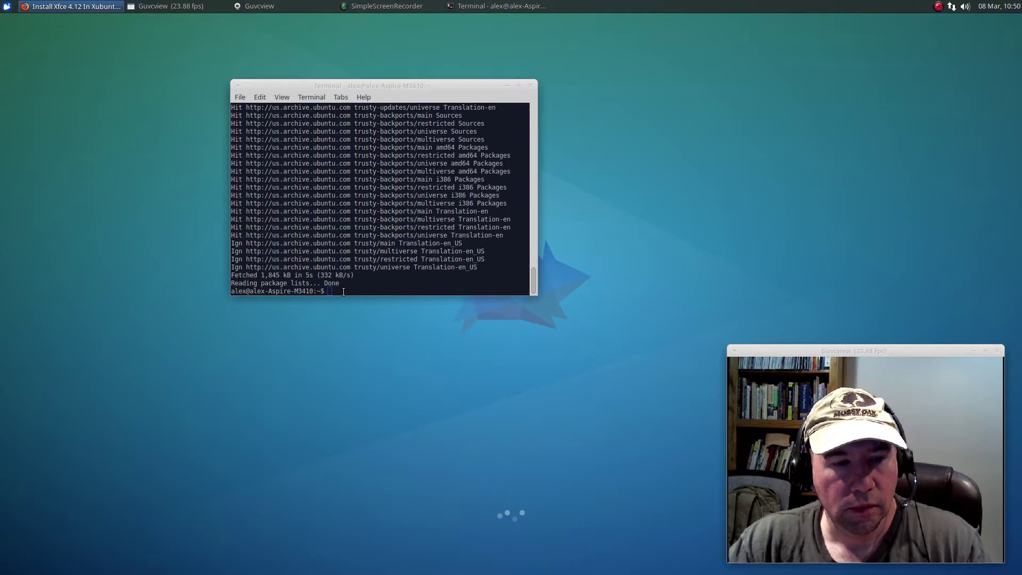
{"action": "left_click", "coordinate": [344, 292]}
{"action": "type", "text": "sudo"}
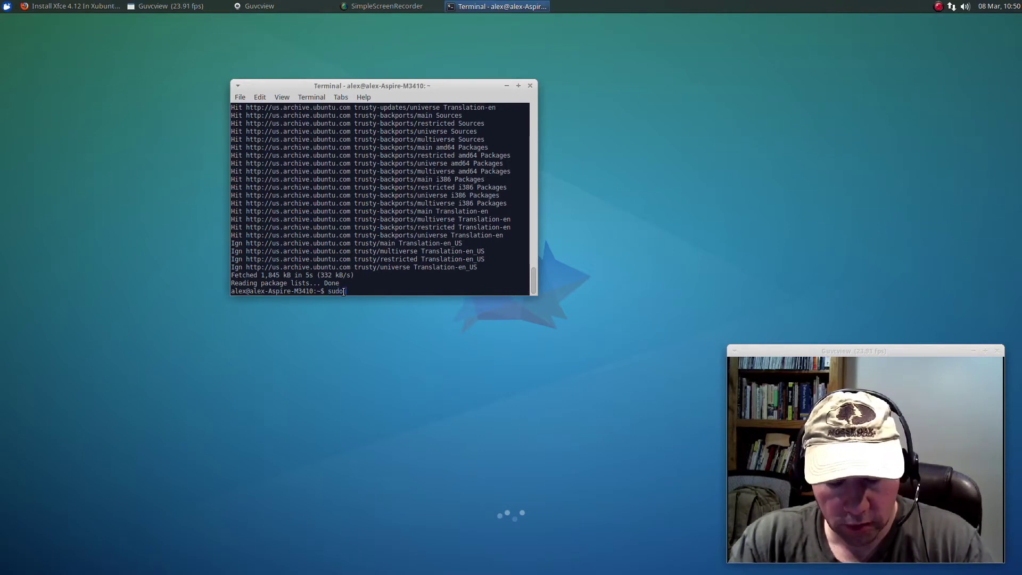
{"action": "type", "text": " apt-"}
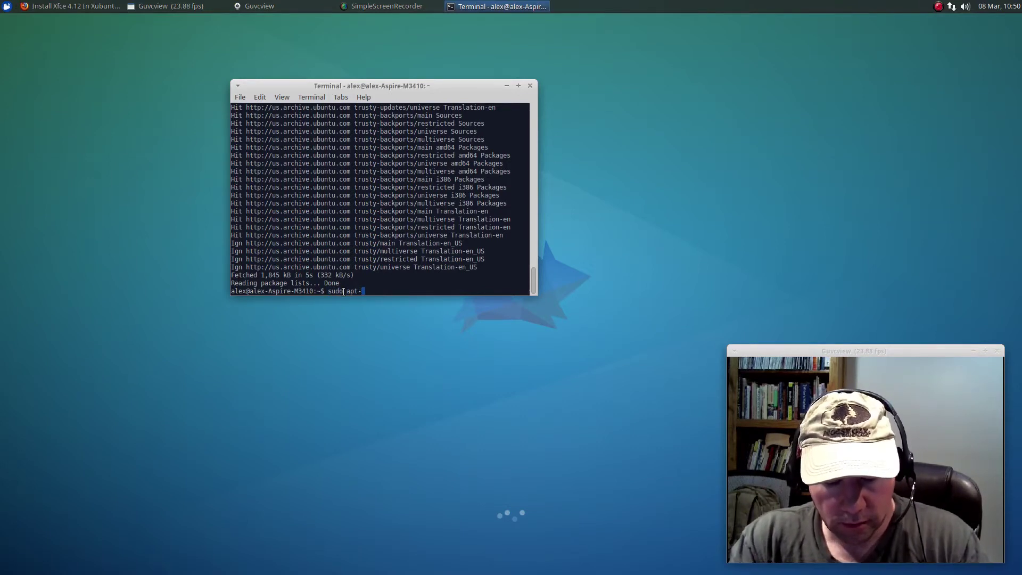
{"action": "type", "text": "get dist-"}
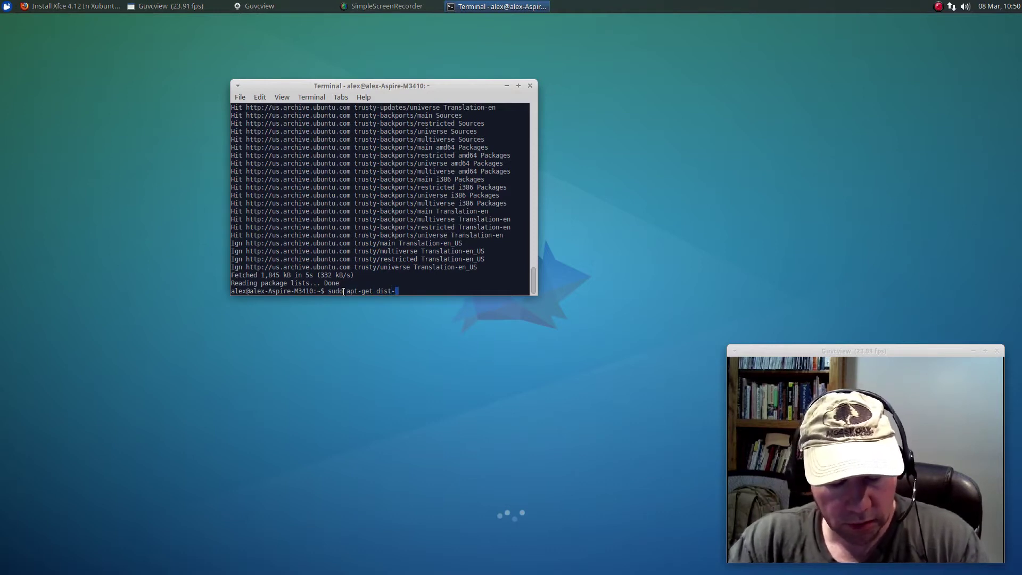
{"action": "type", "text": "upgr"}
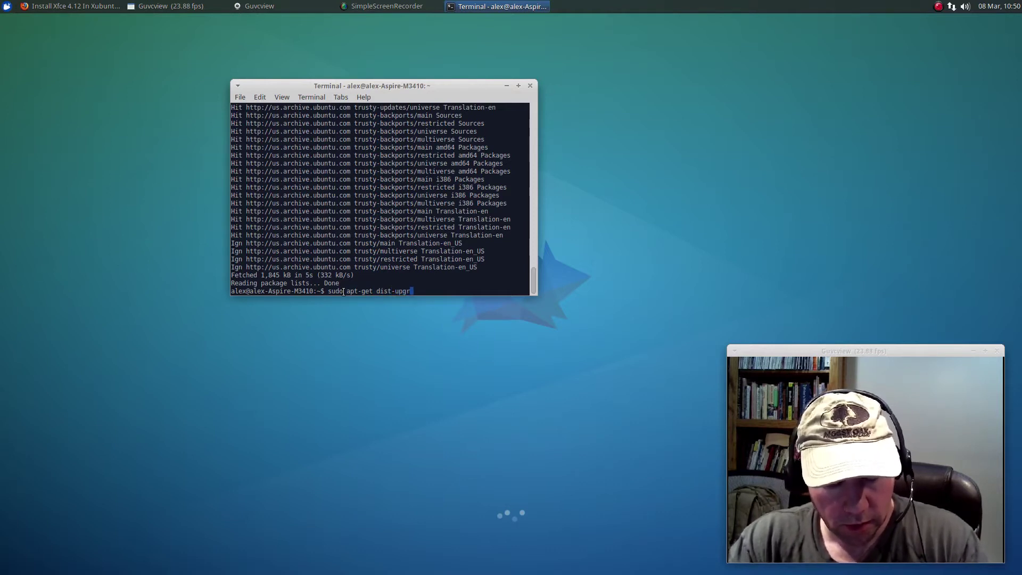
{"action": "type", "text": "ade"}
- Run sudo apt-get dist-upgrade and answer y to install the Xfce 4.12 packages
{"action": "key", "text": "Return"}
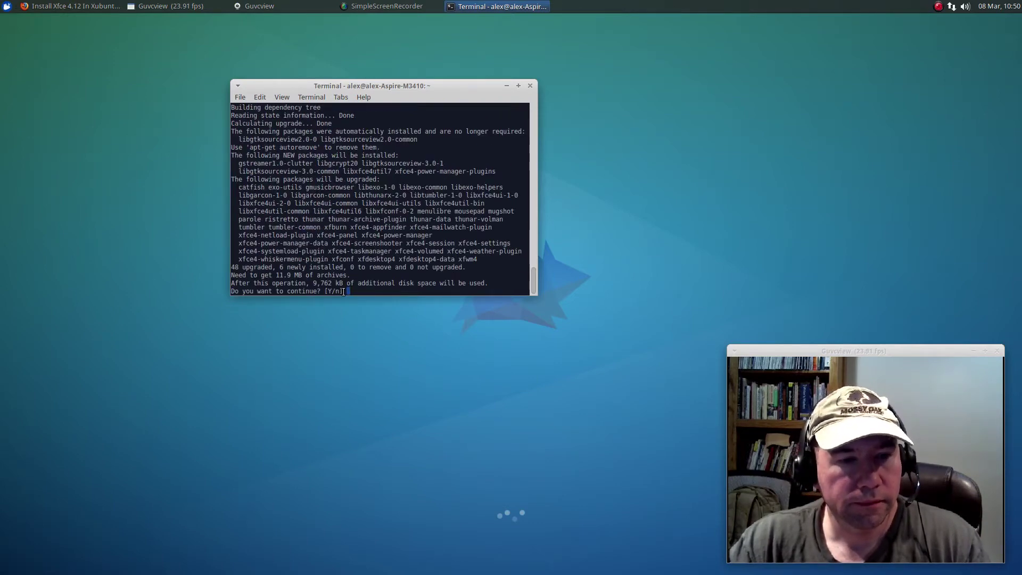
{"action": "type", "text": "y"}
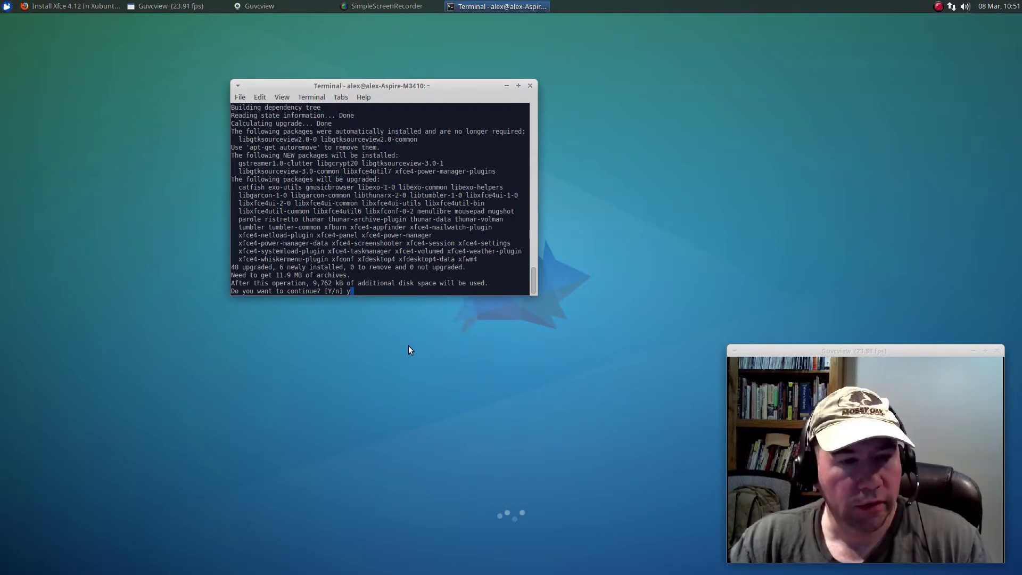
{"action": "key", "text": "Return"}
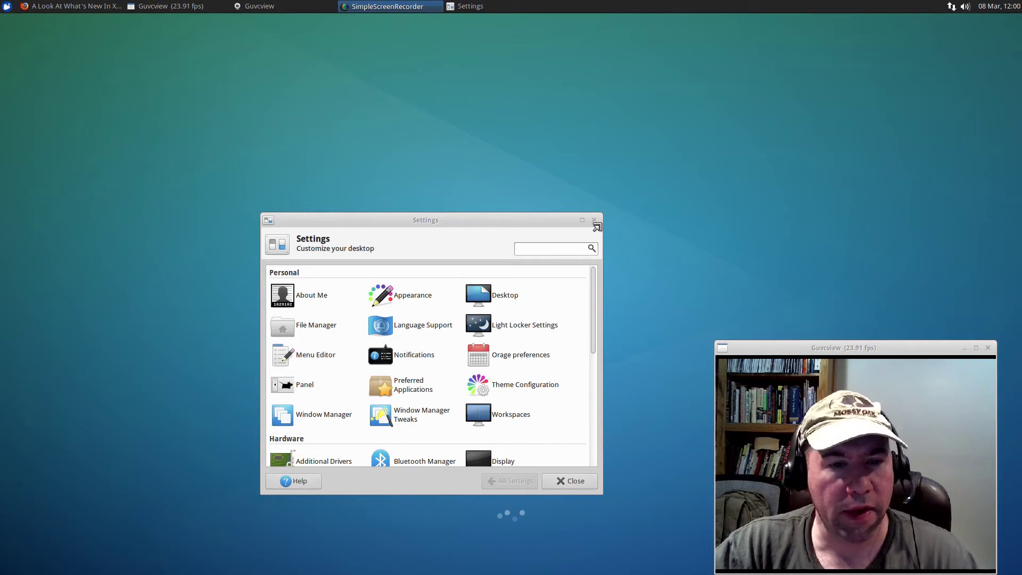
- Drag the Settings Manager window upward and slightly to the right
{"action": "left_click", "coordinate": [458, 222]}
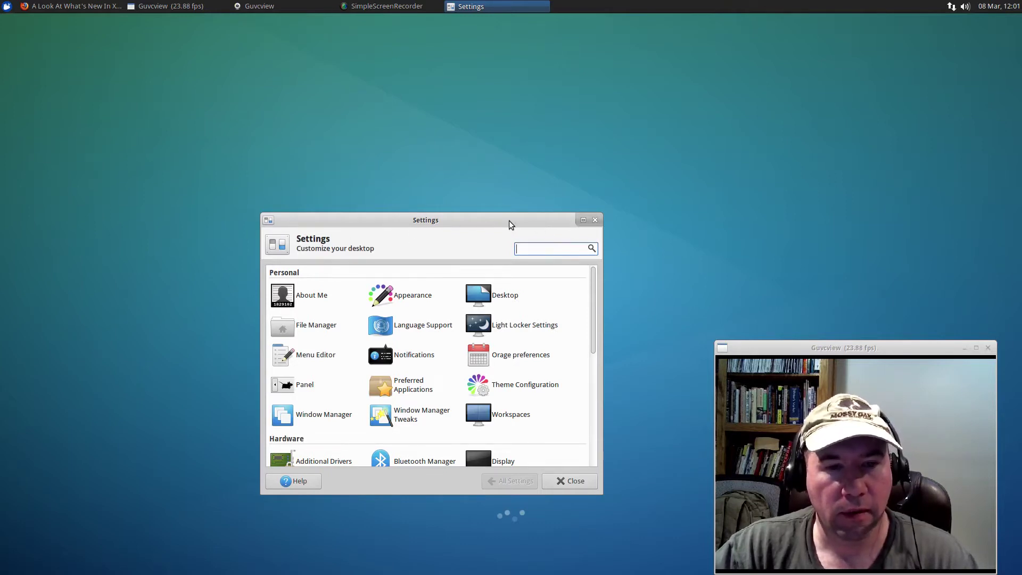
{"action": "left_click_drag", "start_coordinate": [509, 221], "coordinate": [523, 140]}
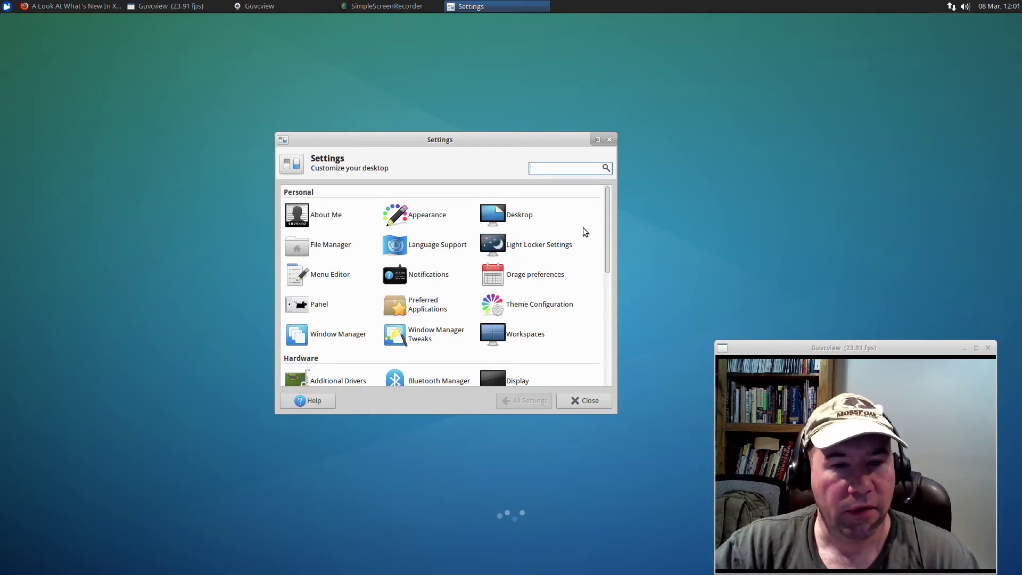
{"action": "left_click", "coordinate": [423, 218]}
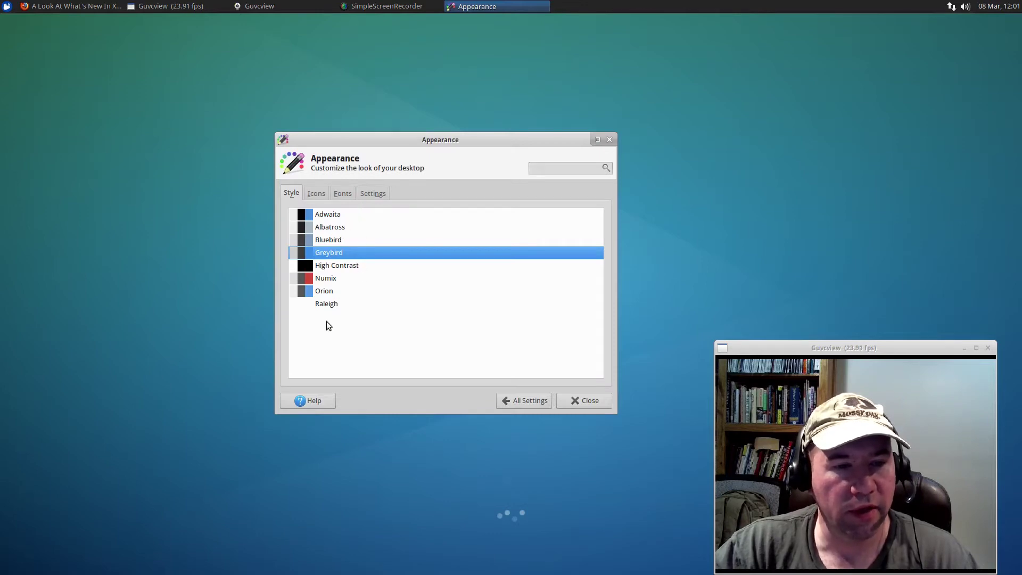
{"action": "left_click", "coordinate": [315, 193]}
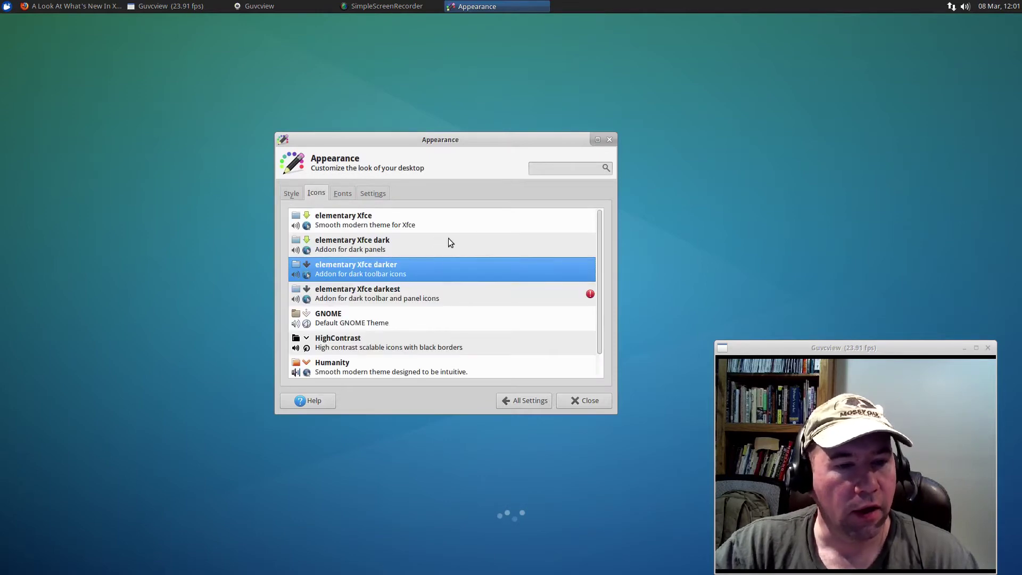
{"action": "scroll", "coordinate": [499, 317], "scroll_direction": "down", "scroll_amount": 1}
{"action": "scroll", "coordinate": [500, 316], "scroll_direction": "up", "scroll_amount": 1}
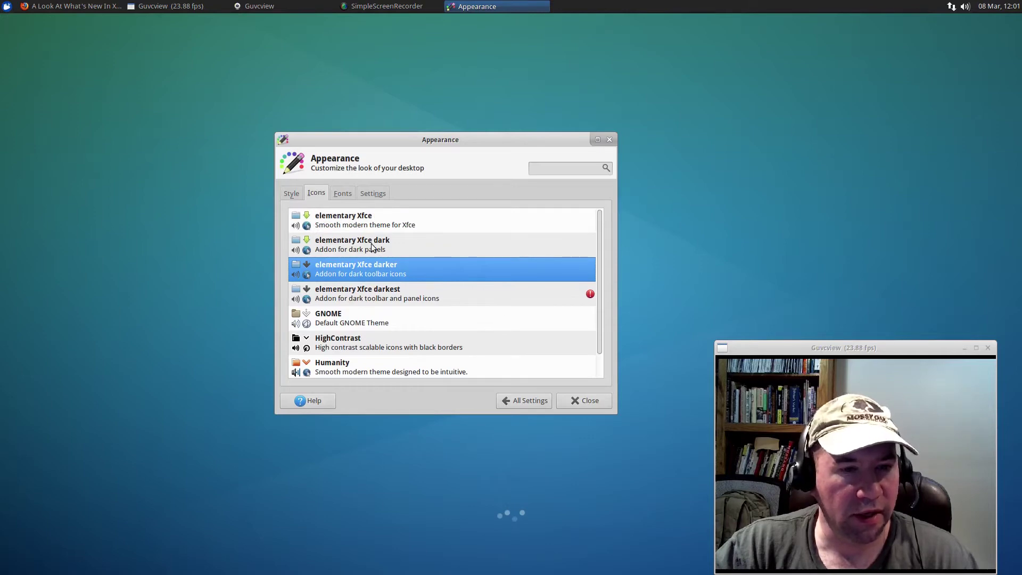
{"action": "left_click", "coordinate": [371, 194]}
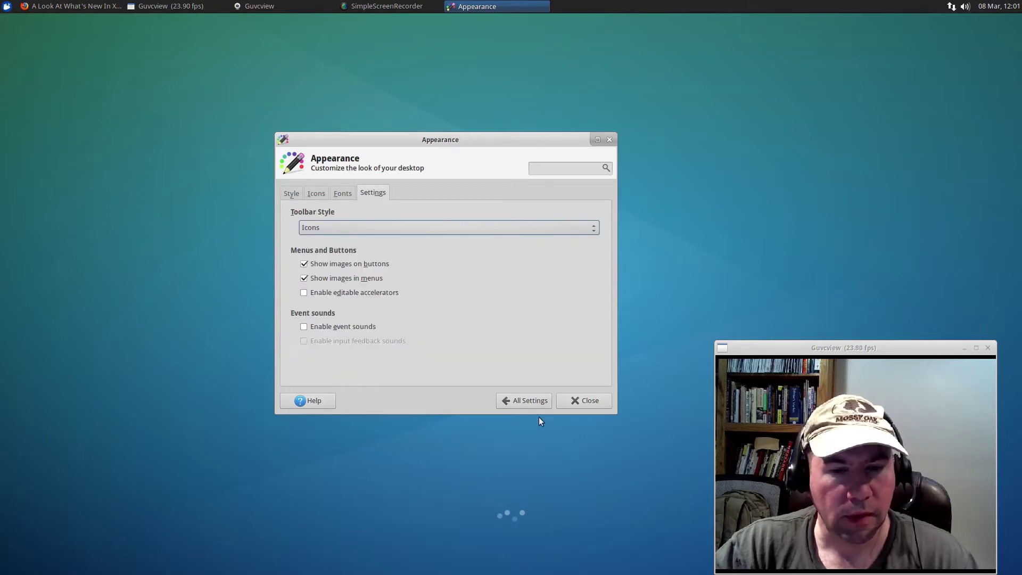
{"action": "left_click", "coordinate": [531, 403]}
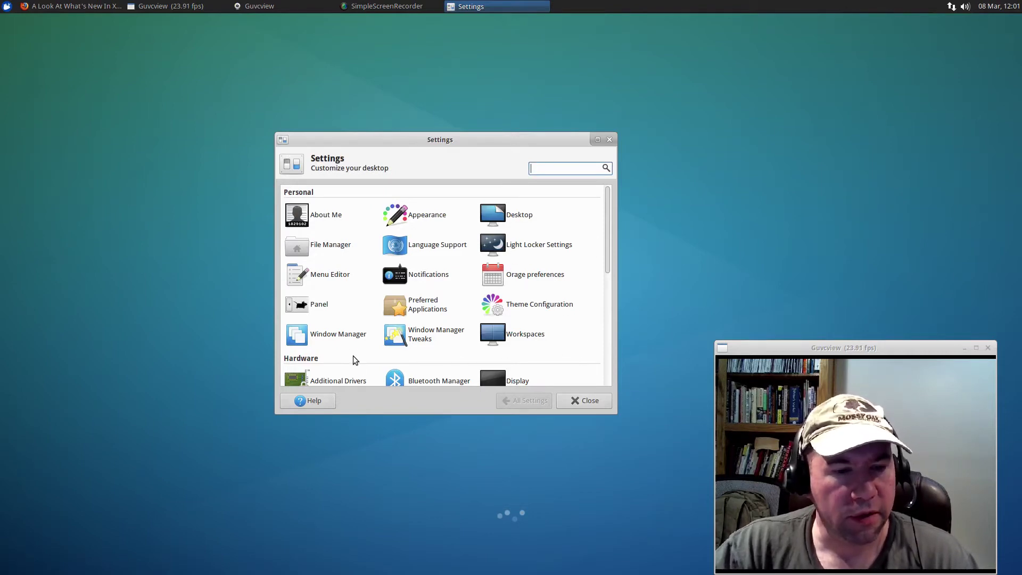
{"action": "left_click", "coordinate": [348, 336]}
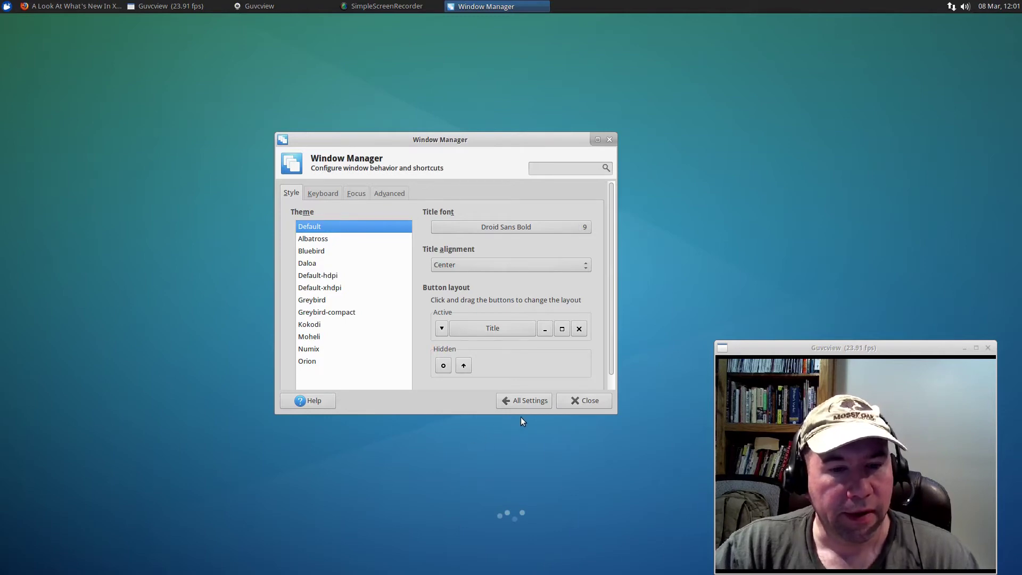
{"action": "left_click", "coordinate": [328, 194]}
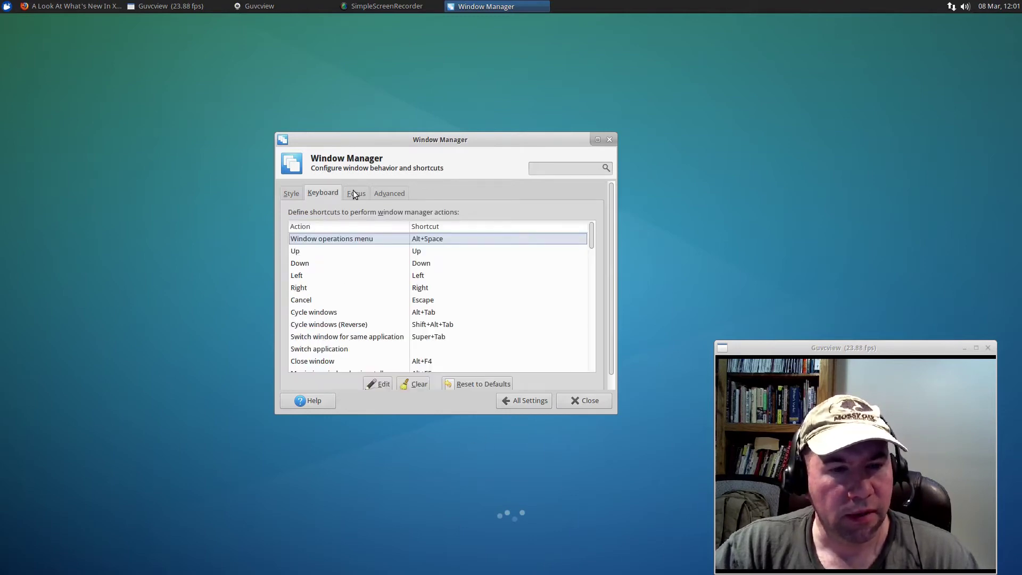
{"action": "left_click", "coordinate": [355, 195]}
{"action": "left_click", "coordinate": [403, 192]}
{"action": "left_click", "coordinate": [294, 193]}
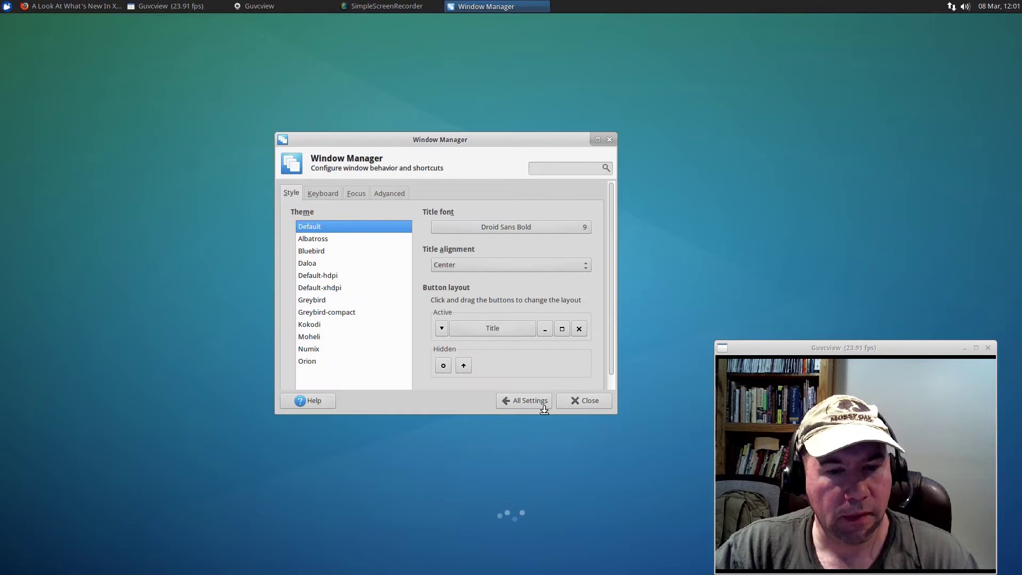
{"action": "left_click", "coordinate": [533, 397]}
{"action": "scroll", "coordinate": [572, 326], "scroll_direction": "down", "scroll_amount": 2}
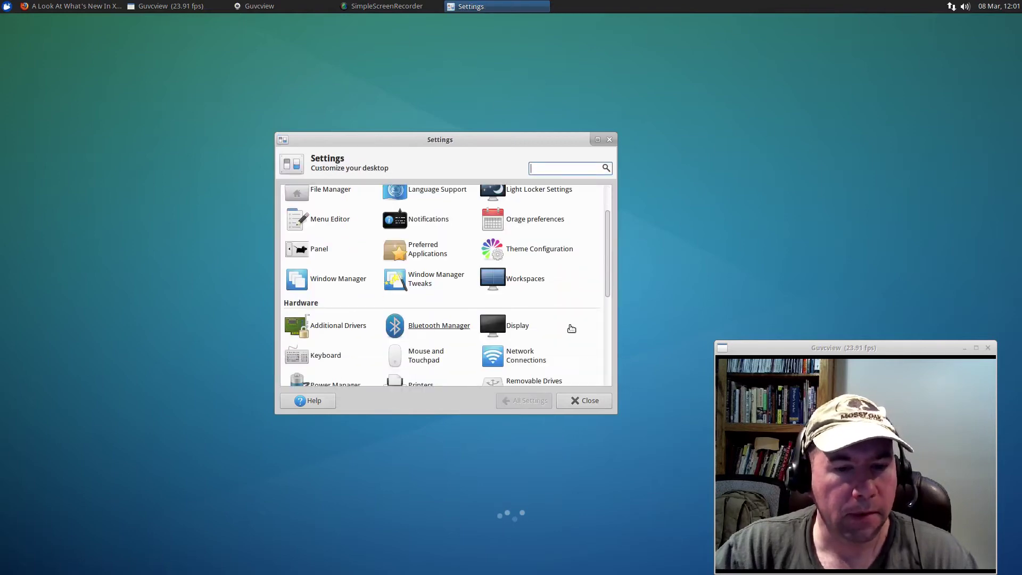
{"action": "left_click", "coordinate": [525, 327]}
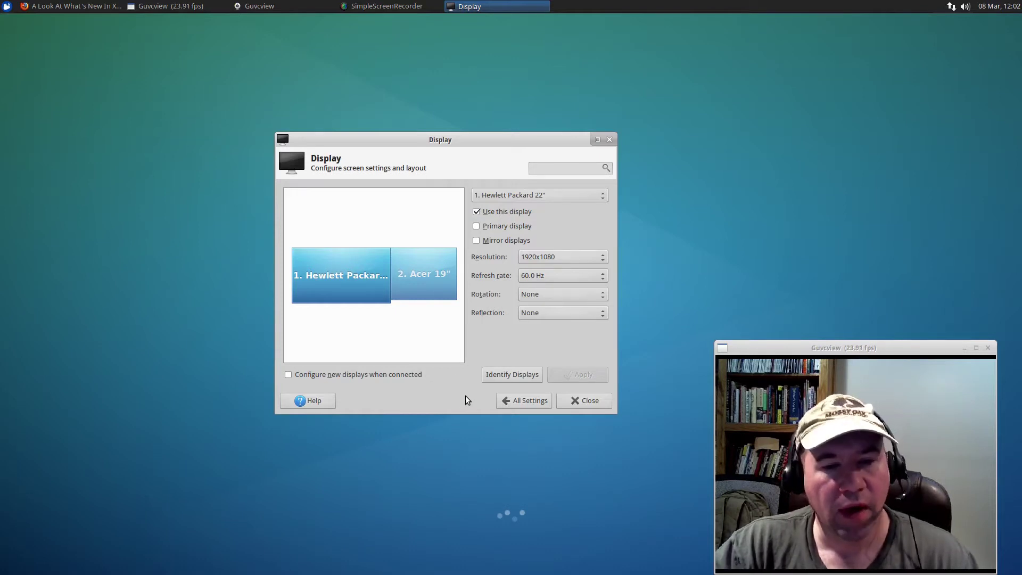
{"action": "left_click", "coordinate": [515, 404]}
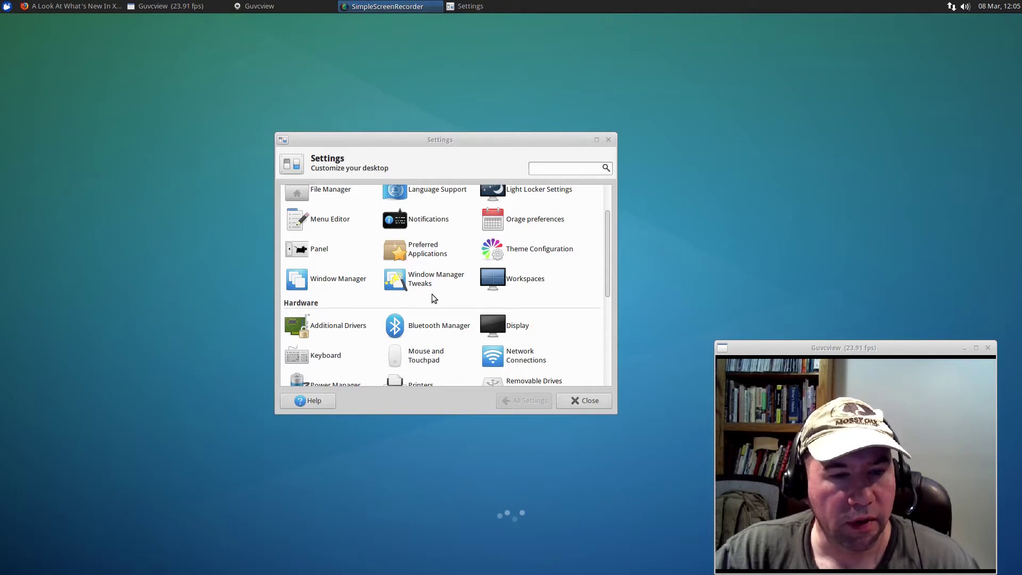
- Open Window Manager Tweaks and try the default Alt+Tab window cycling
{"action": "left_click", "coordinate": [421, 281]}
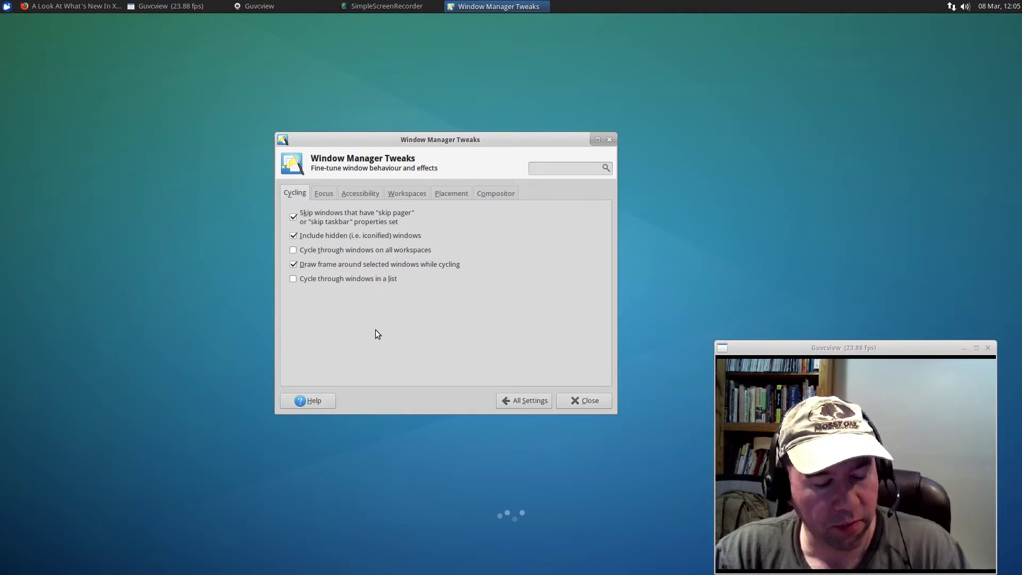
{"action": "key", "text": "alt+Tab"}
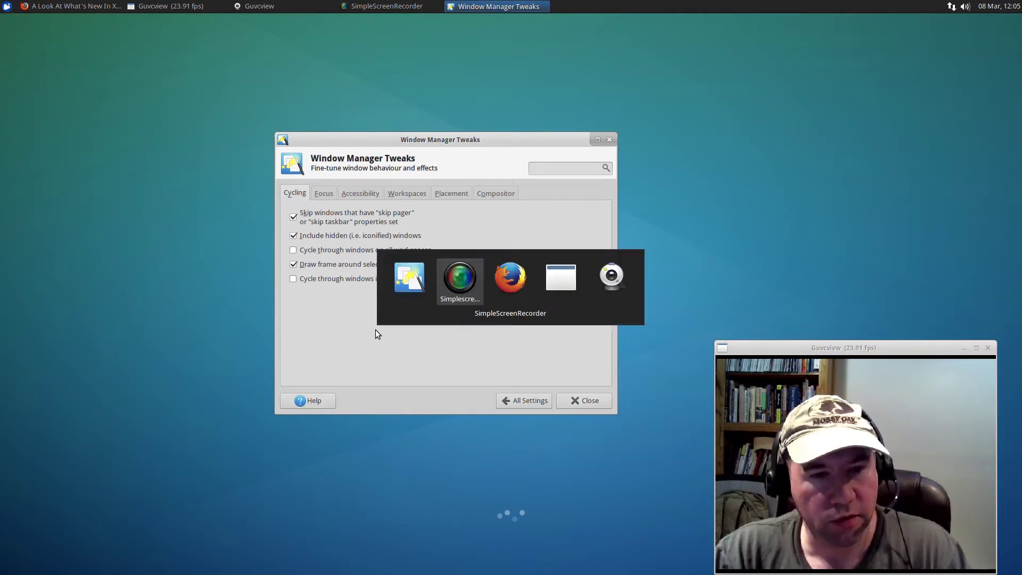
{"action": "key", "text": "alt+Tab"}
{"action": "key", "text": "alt+Tab"}
{"action": "key", "text": "alt+Tab"}
{"action": "key", "text": "alt+Tab"}
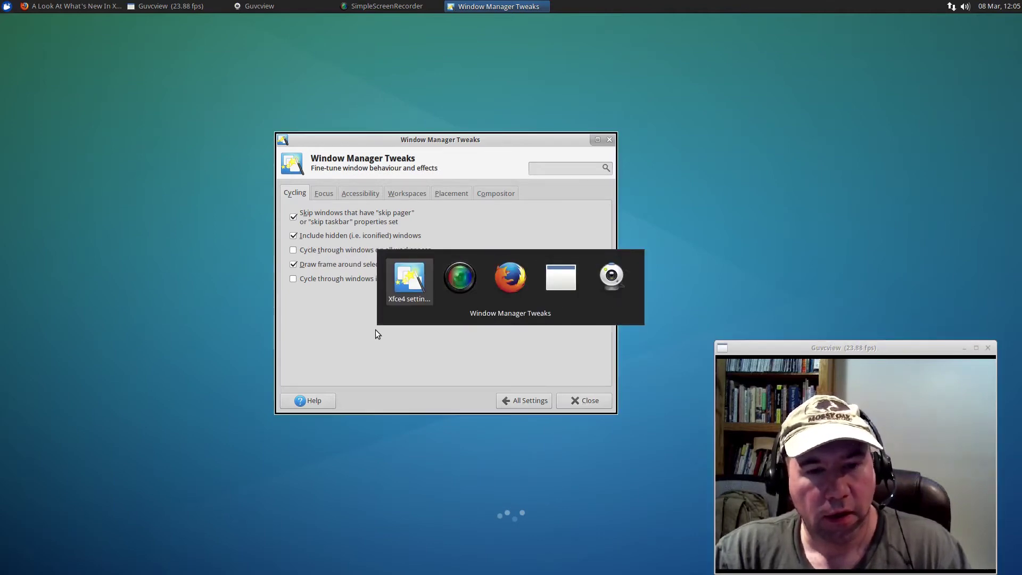
{"action": "key", "text": "alt+Tab"}
{"action": "key", "text": "alt+Tab"}
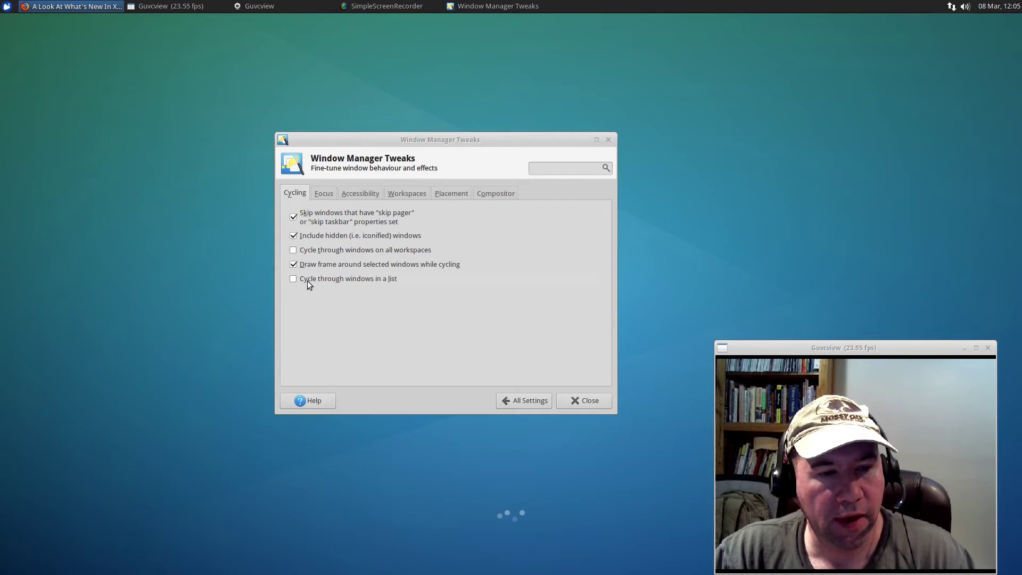
- Enable 'Cycle through windows in a list', test it with Alt+Tab and Alt+Shift+Tab, then disable it
{"action": "left_click", "coordinate": [292, 282]}
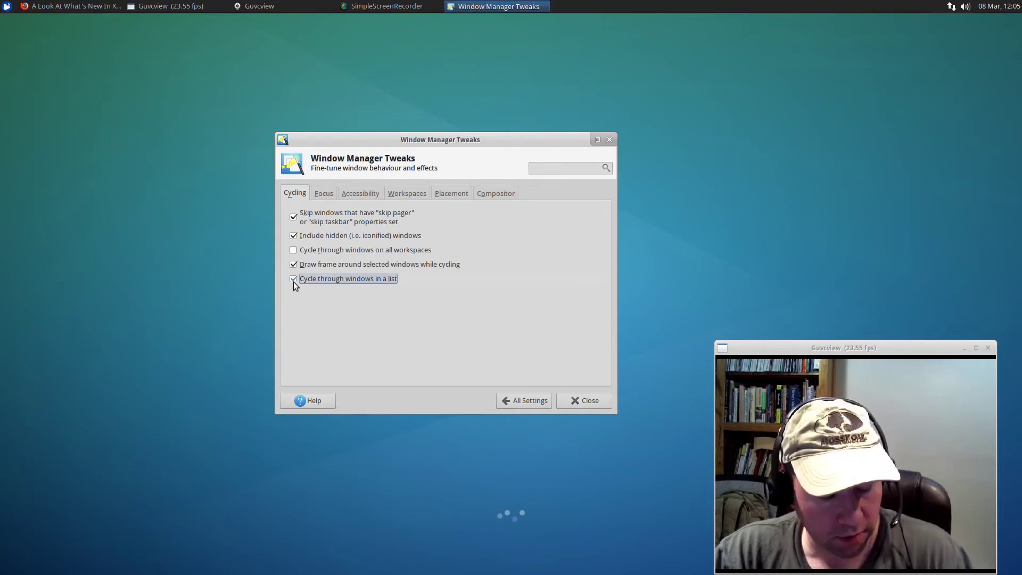
{"action": "key", "text": "alt+Tab"}
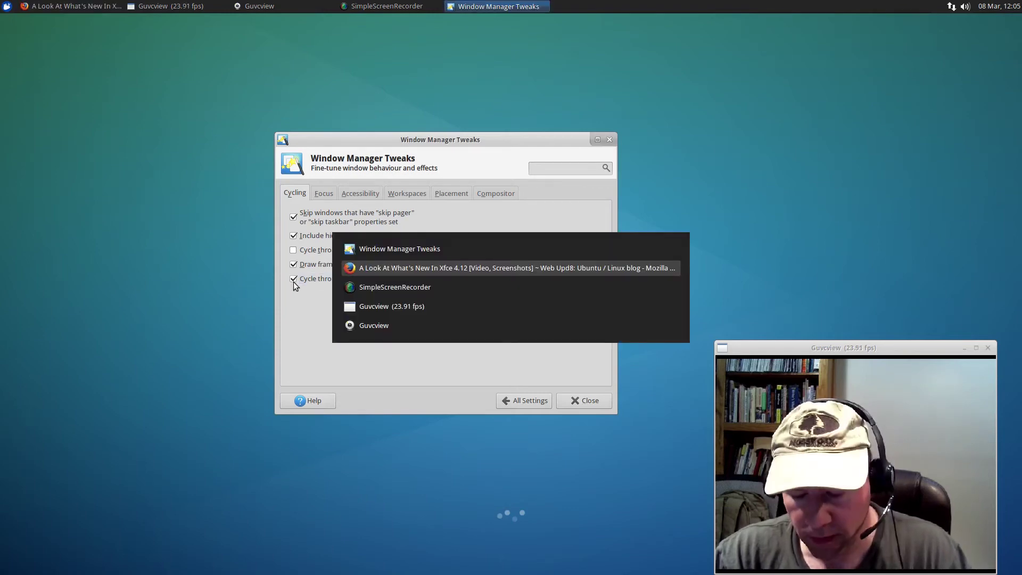
{"action": "key", "text": "alt+Tab"}
{"action": "key", "text": "alt+Tab"}
{"action": "key", "text": "alt+shift+Tab"}
{"action": "key", "text": "alt+shift+Tab"}
{"action": "key", "text": "alt+shift+Tab"}
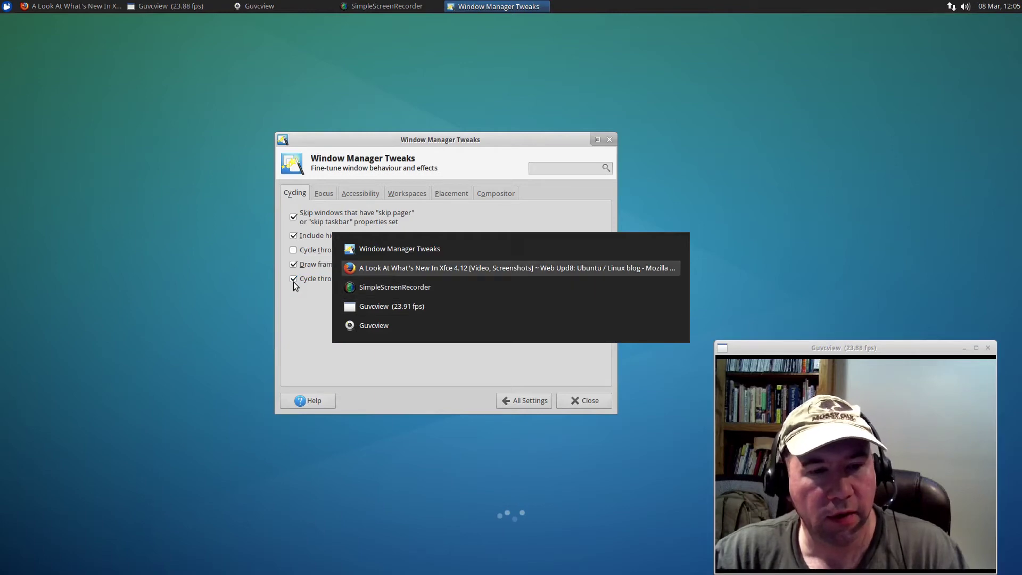
{"action": "key", "text": "alt+Tab"}
{"action": "key", "text": "alt+Tab"}
{"action": "key", "text": "alt+Tab"}
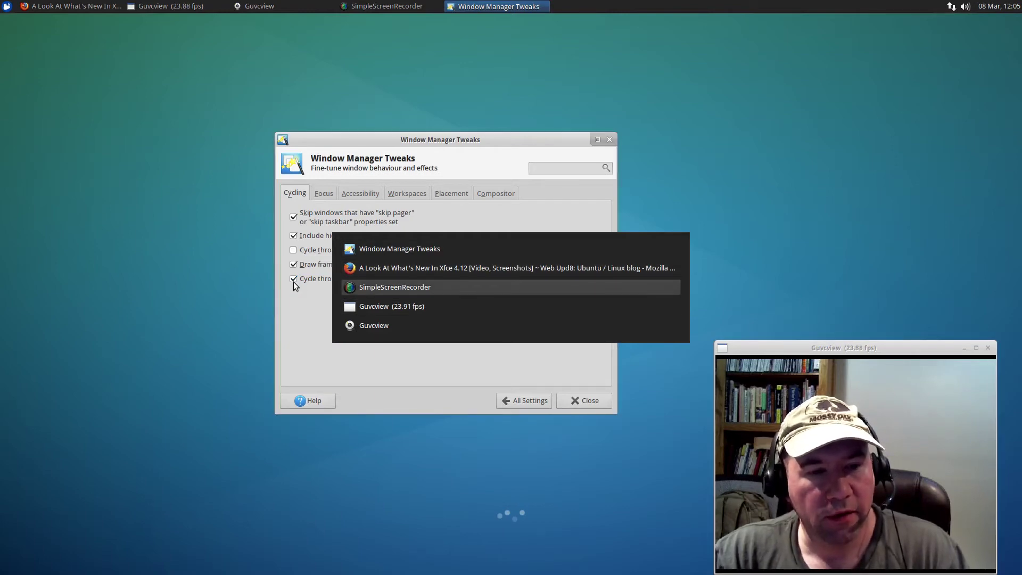
{"action": "key", "text": "alt+shift+Tab"}
{"action": "key", "text": "alt+shift+Tab"}
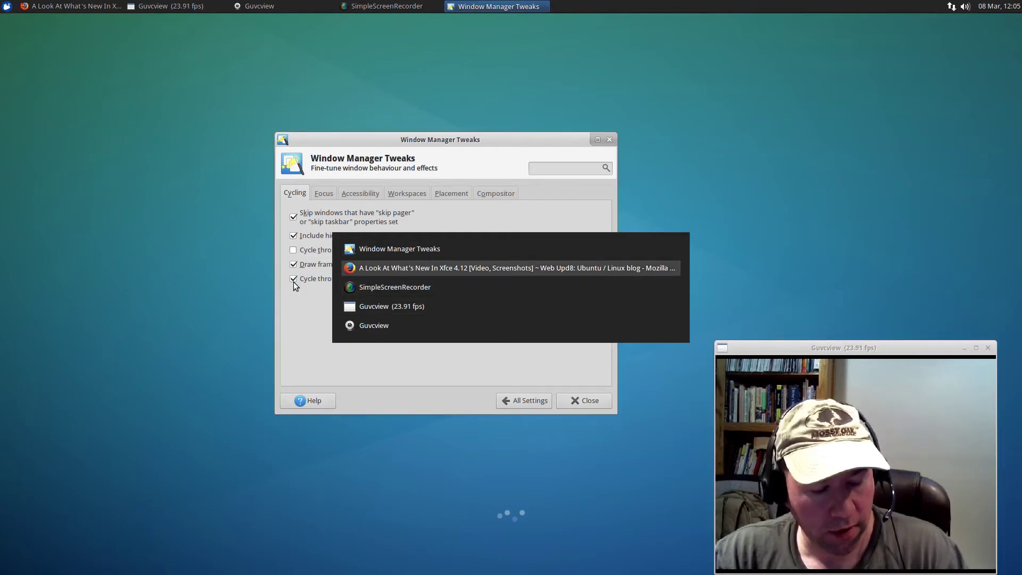
{"action": "key", "text": "alt+Tab"}
{"action": "key", "text": "alt+Tab"}
{"action": "key", "text": "alt+Tab"}
{"action": "key", "text": "alt+Tab"}
{"action": "key", "text": "alt+Tab"}
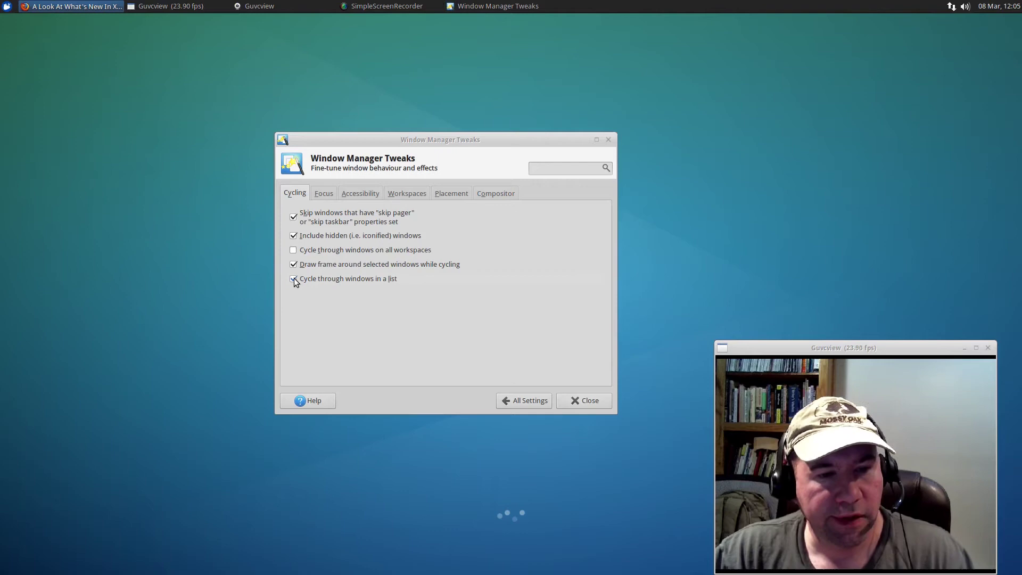
{"action": "left_click", "coordinate": [294, 278]}
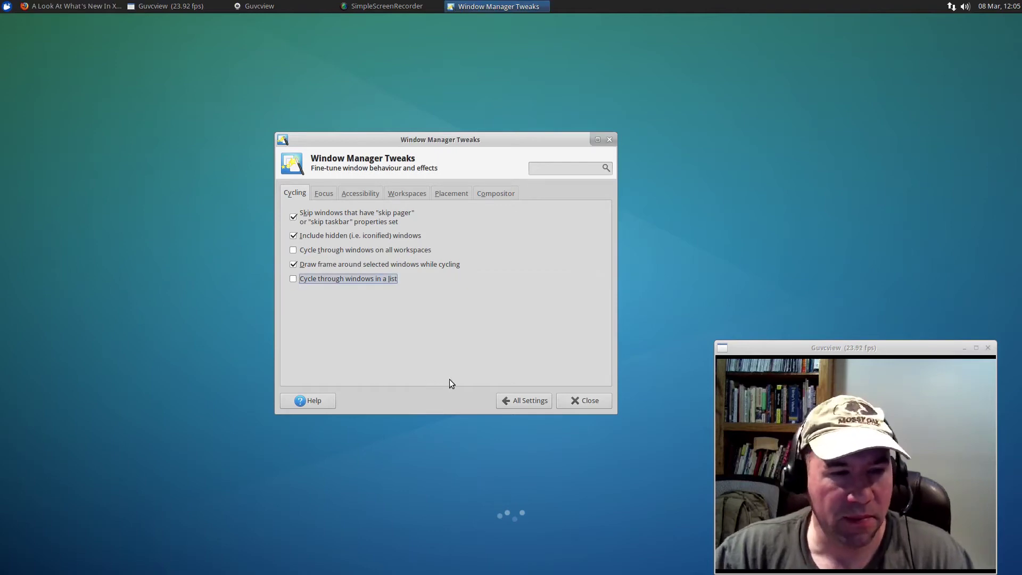
- Return to the All Settings overview and switch focus to Firefox
{"action": "left_click", "coordinate": [503, 400]}
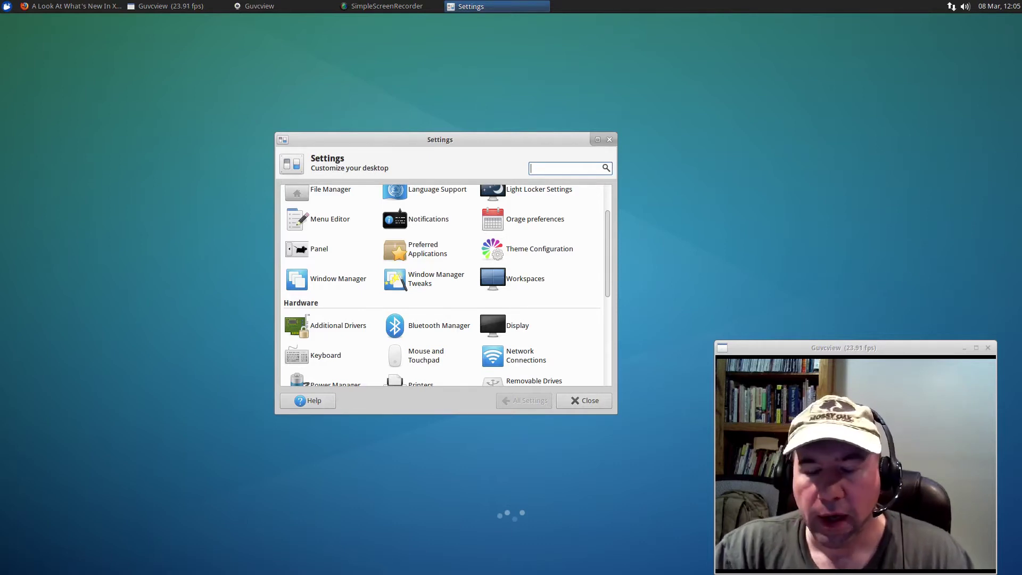
{"action": "key", "text": "alt+Tab"}
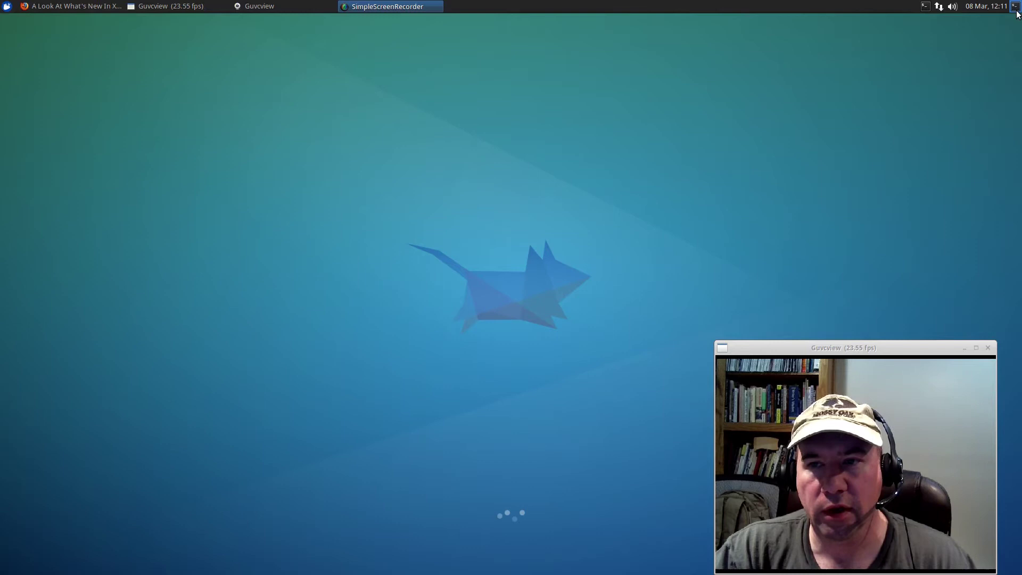
{"action": "left_click", "coordinate": [1015, 7]}
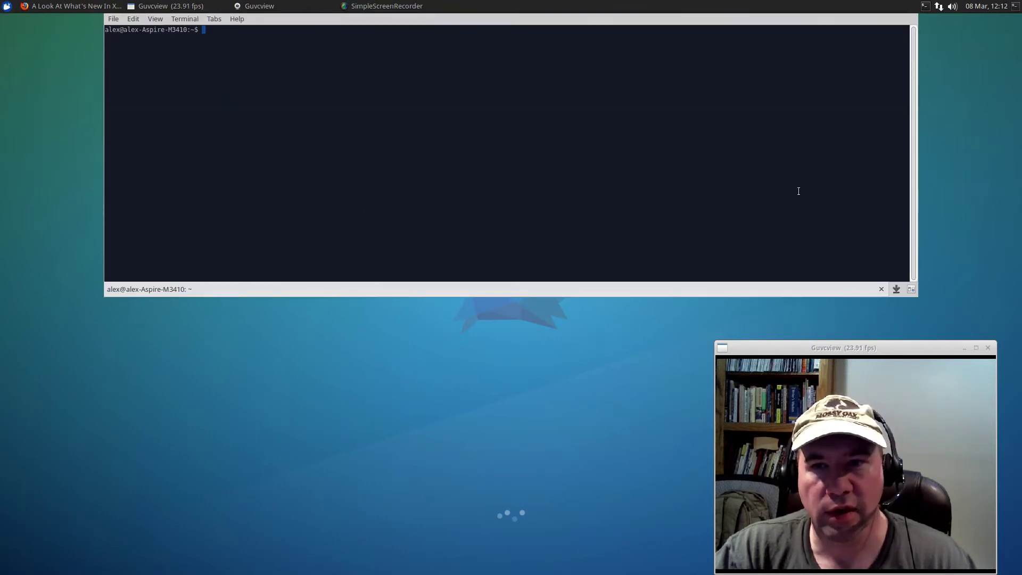
{"action": "left_click", "coordinate": [928, 8]}
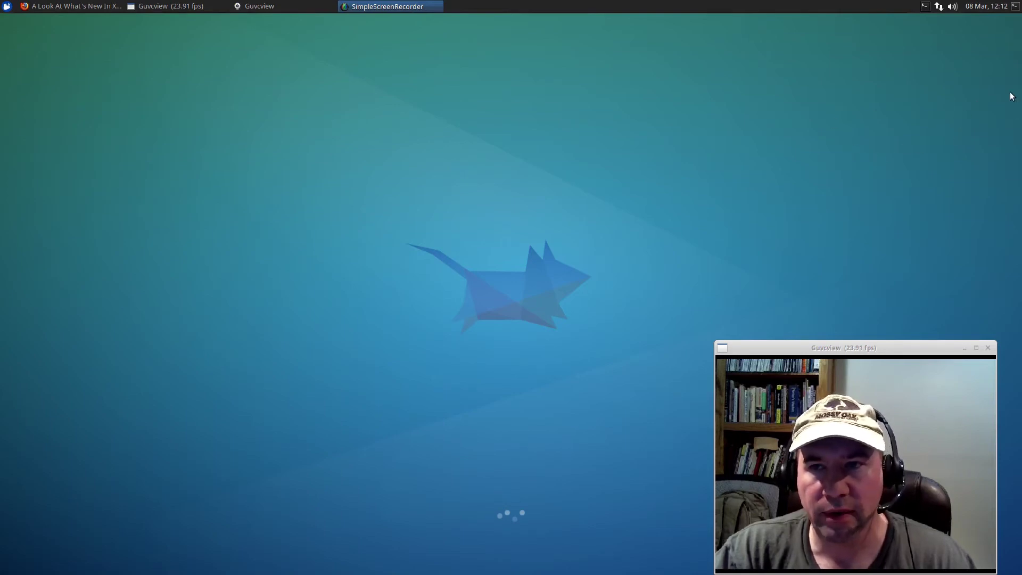
{"action": "left_click", "coordinate": [1015, 6]}
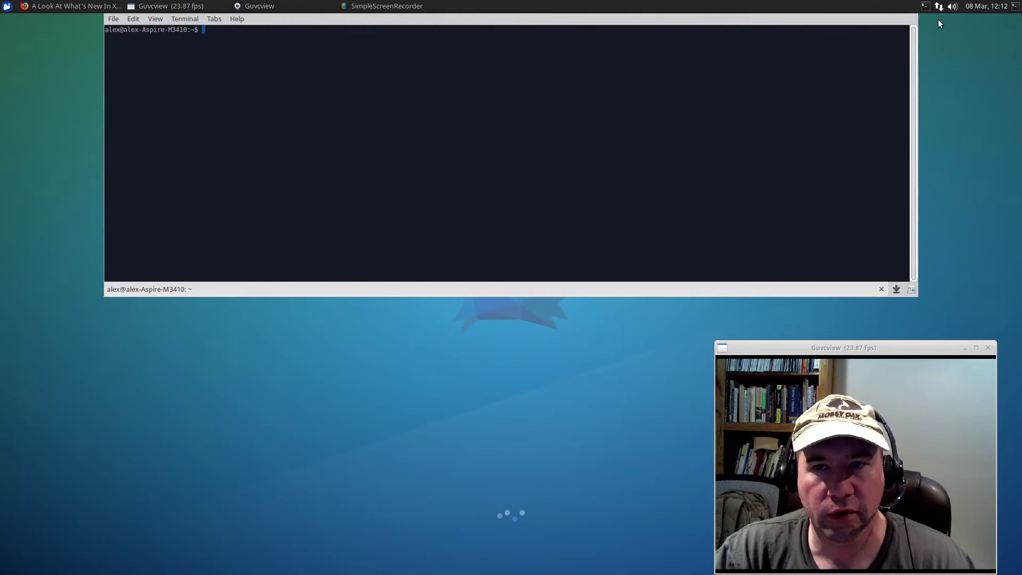
{"action": "left_click", "coordinate": [931, 8]}
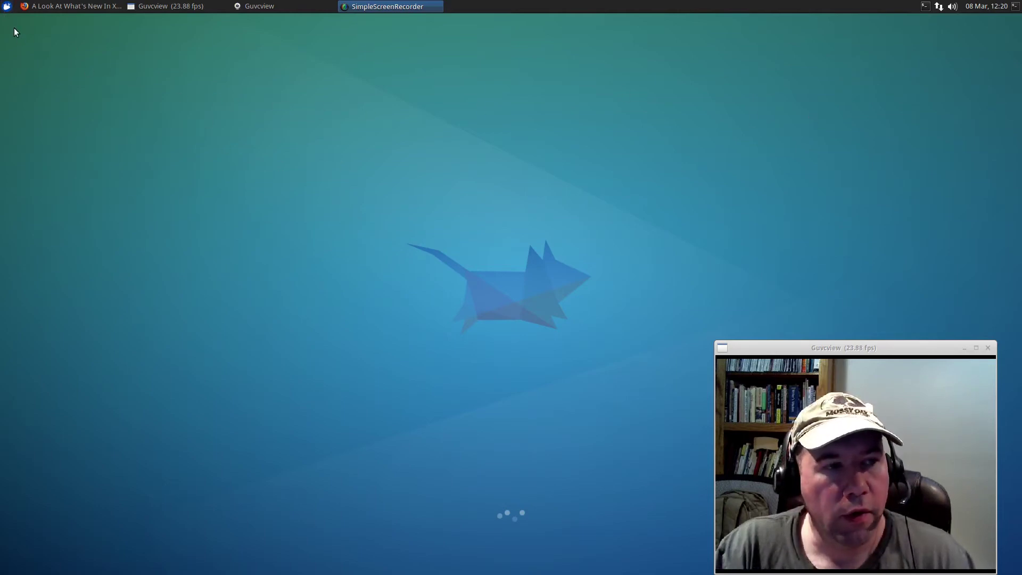
{"action": "left_click", "coordinate": [7, 7]}
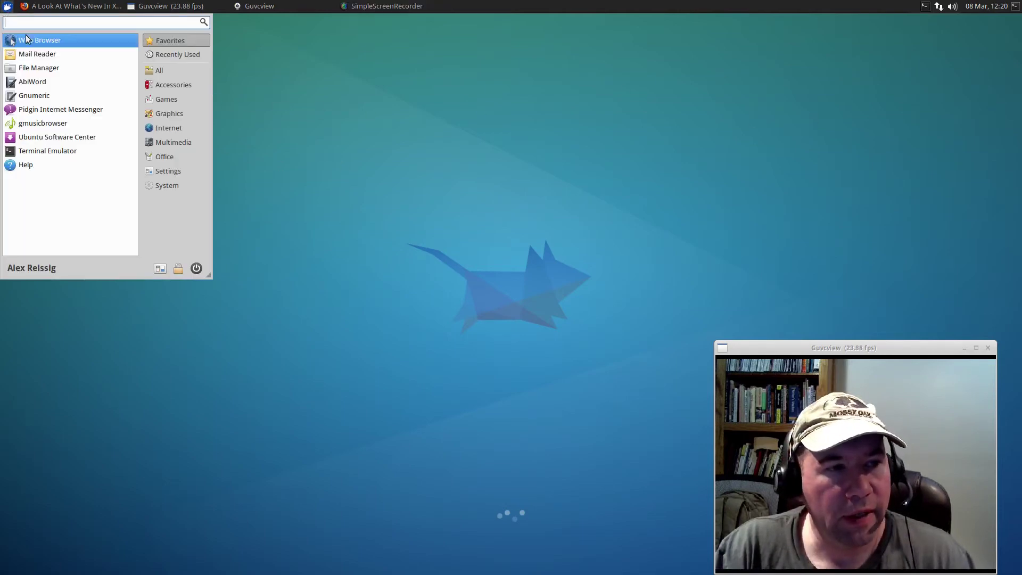
{"action": "left_click", "coordinate": [60, 68]}
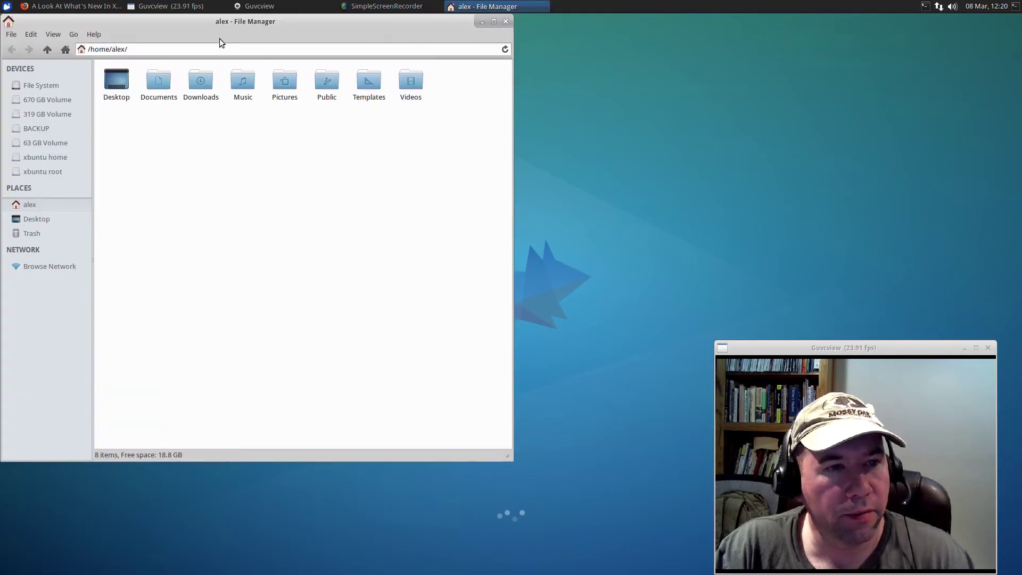
{"action": "left_click_drag", "start_coordinate": [213, 23], "coordinate": [292, 92]}
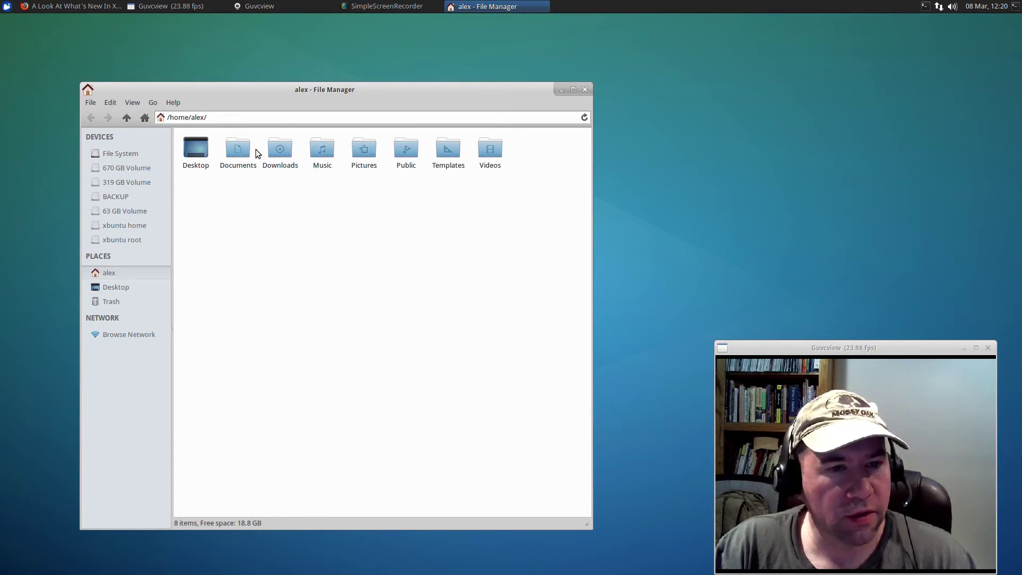
{"action": "left_click", "coordinate": [493, 154]}
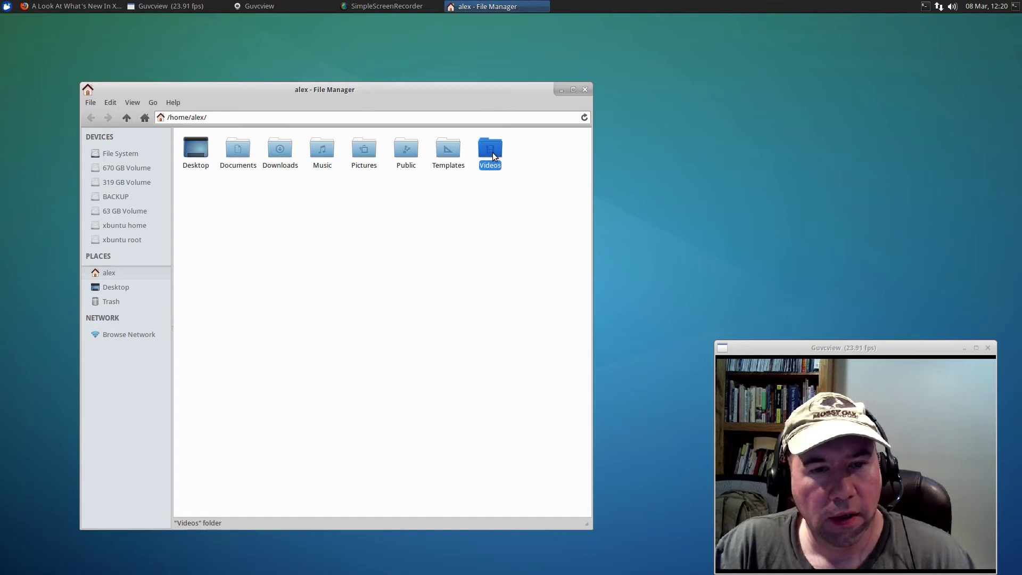
{"action": "right_click", "coordinate": [493, 154]}
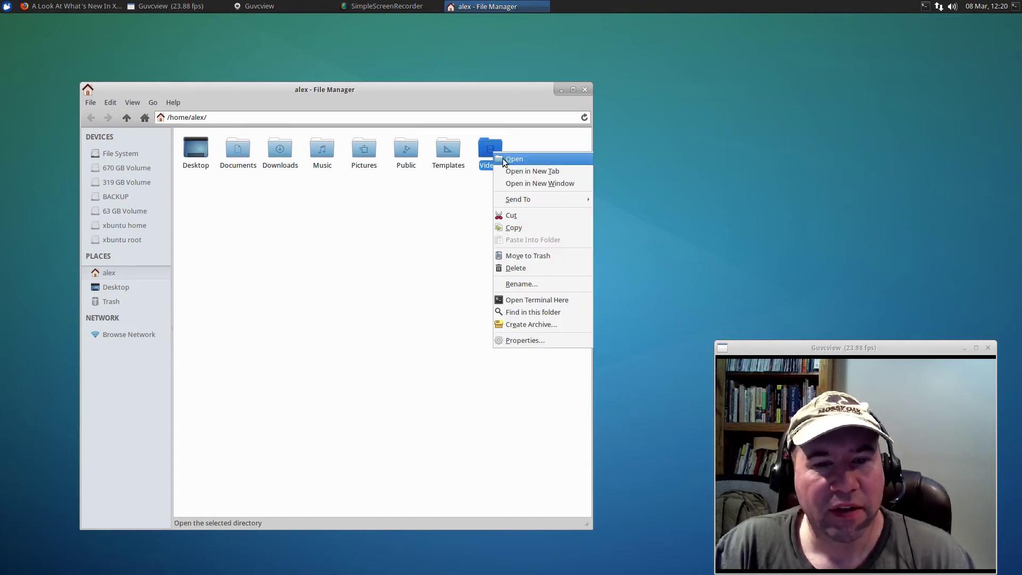
{"action": "left_click", "coordinate": [523, 172]}
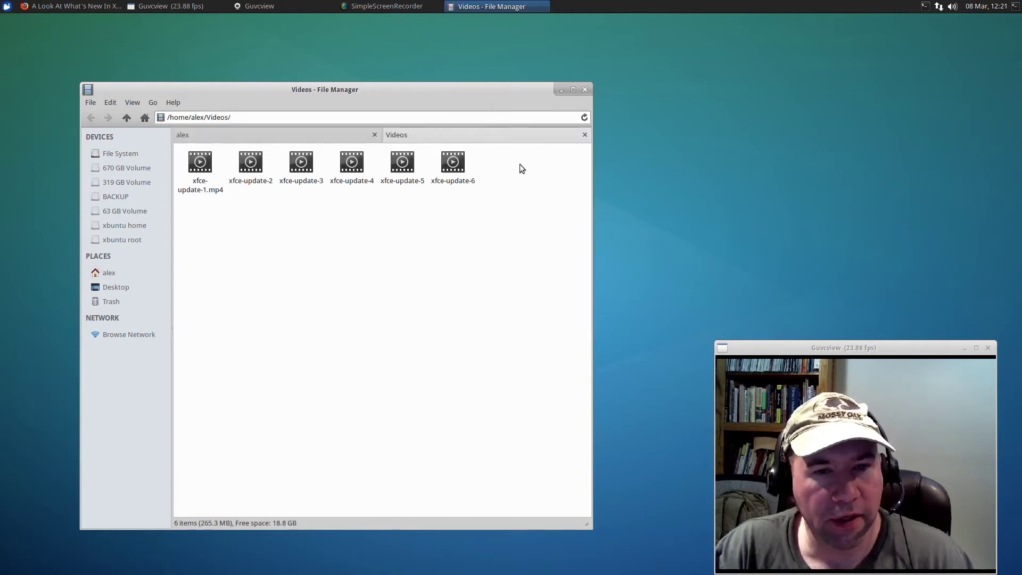
{"action": "left_click", "coordinate": [585, 136]}
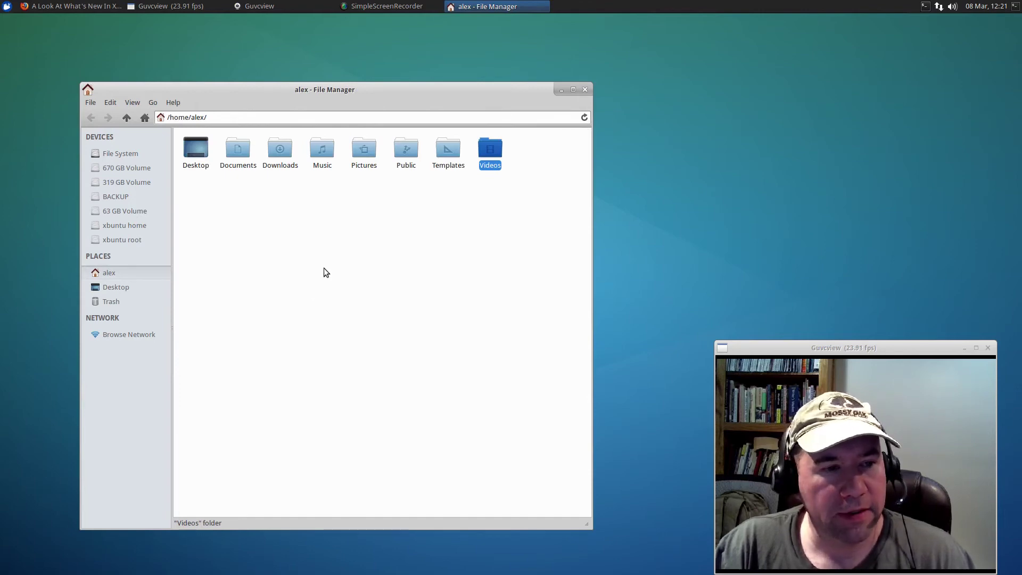
{"action": "key", "text": "ctrl+w"}
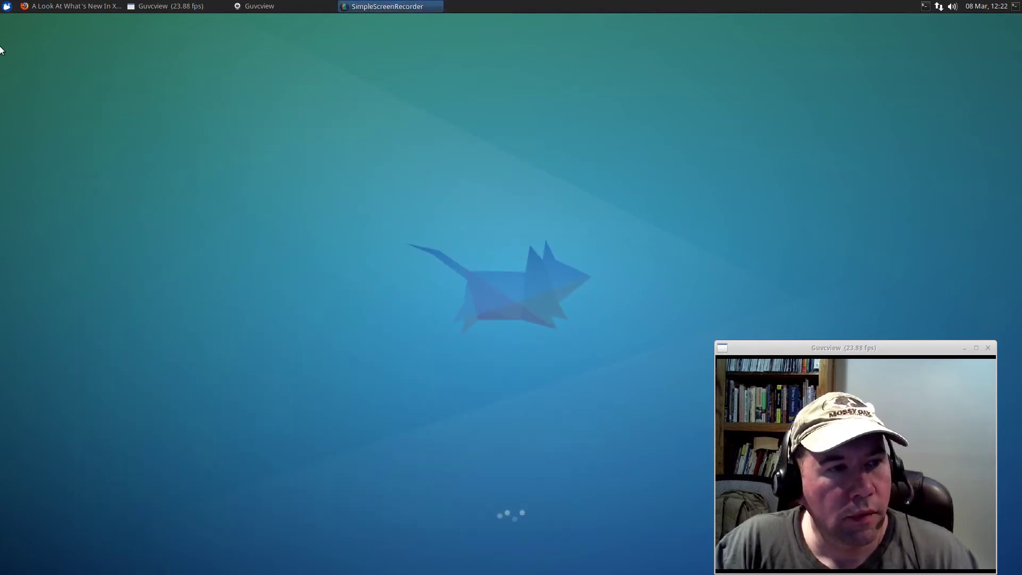
{"action": "left_click", "coordinate": [7, 7]}
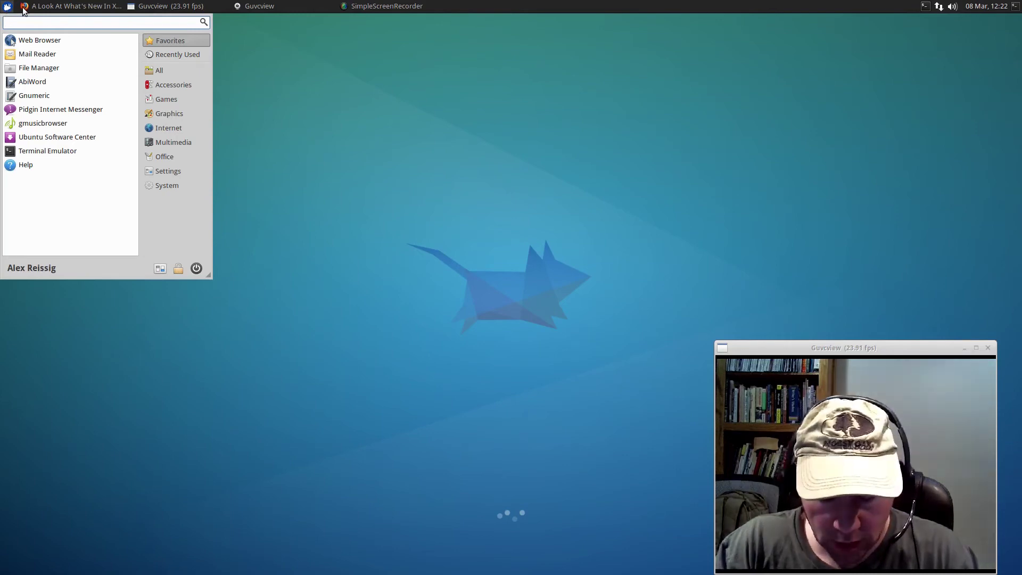
{"action": "type", "text": "mouse"}
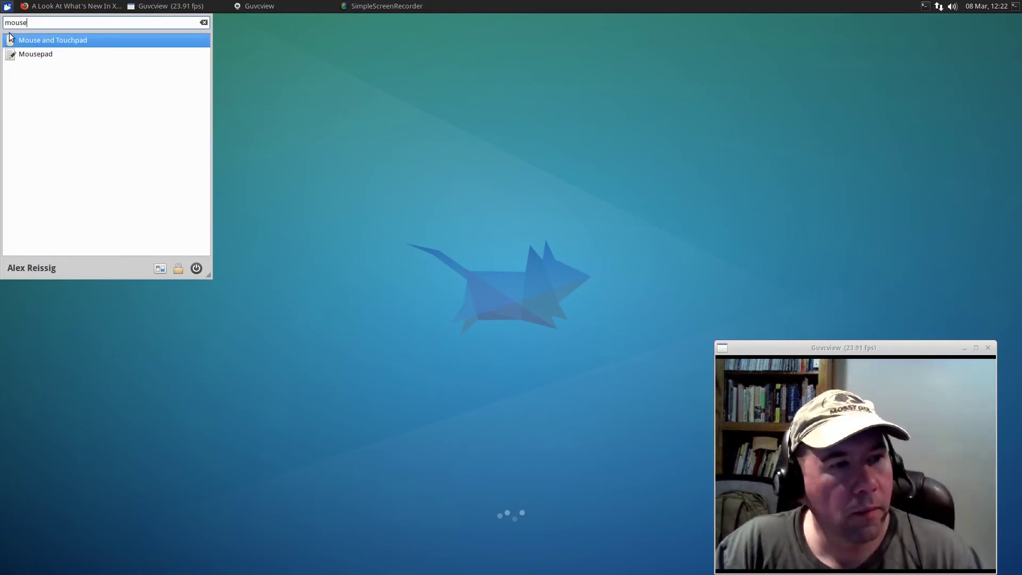
{"action": "left_click", "coordinate": [31, 39]}
{"action": "left_click", "coordinate": [628, 148]}
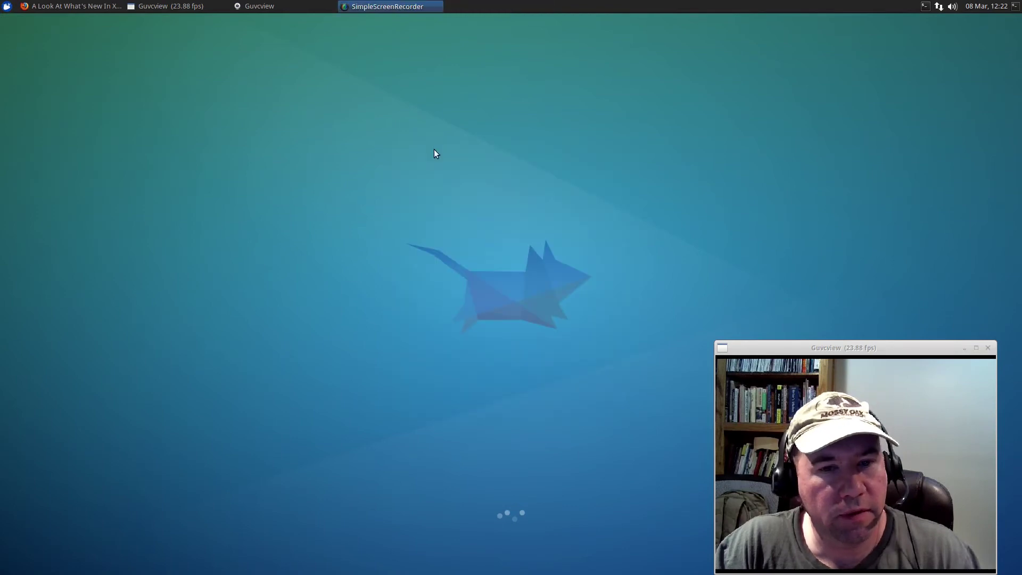
{"action": "left_click", "coordinate": [8, 7]}
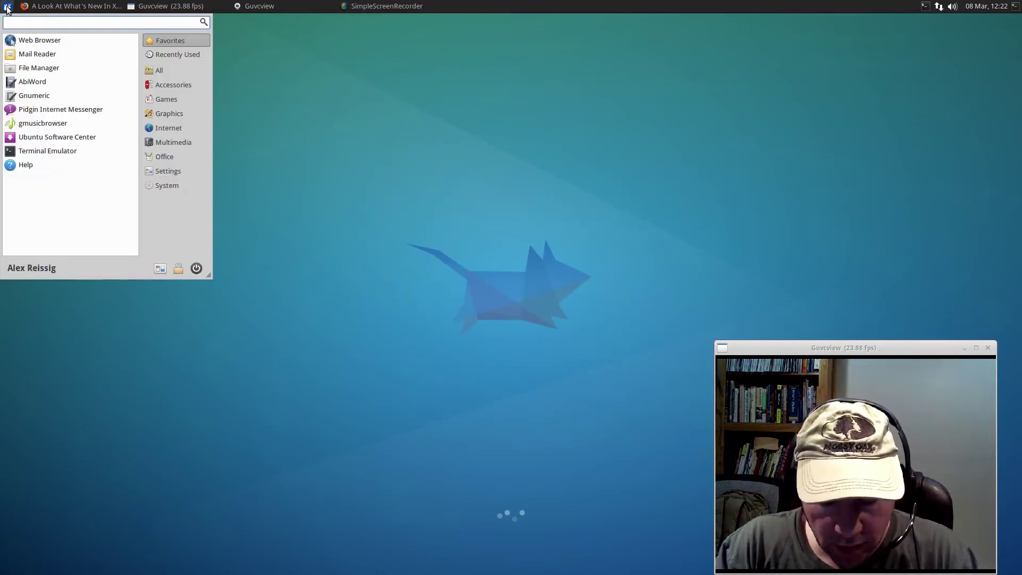
{"action": "type", "text": "mouse"}
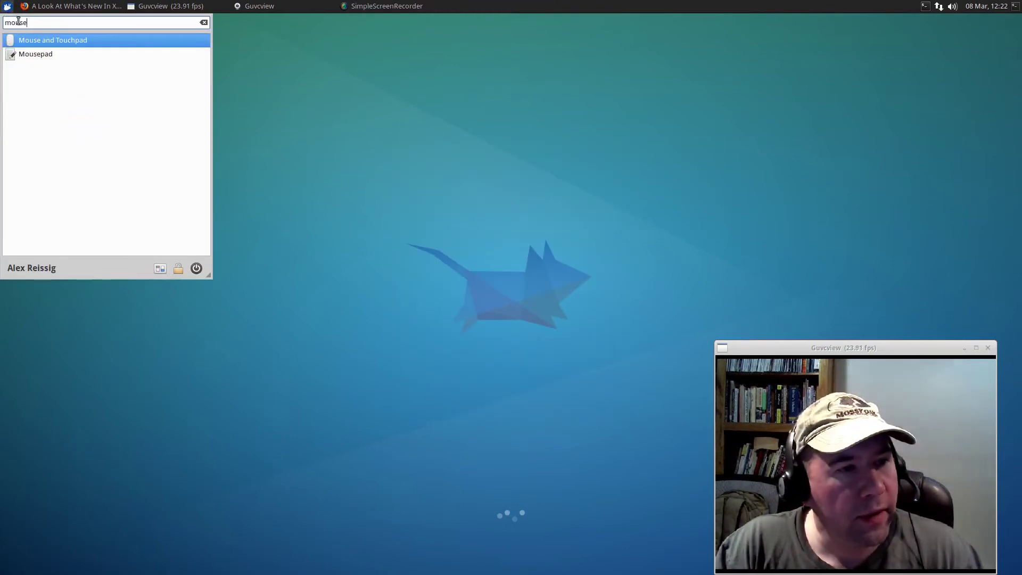
{"action": "left_click", "coordinate": [28, 54]}
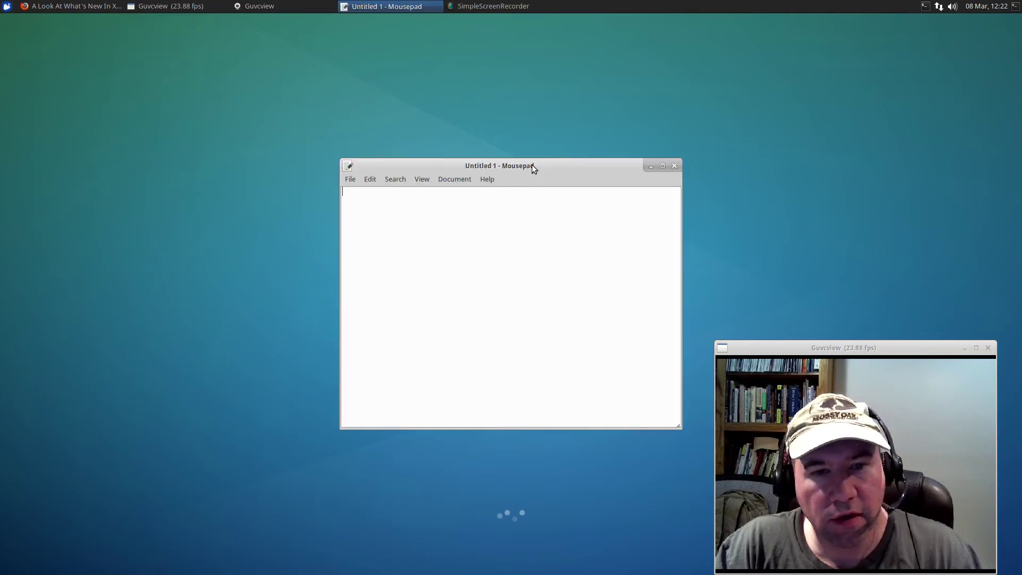
{"action": "left_click_drag", "start_coordinate": [531, 165], "coordinate": [451, 81]}
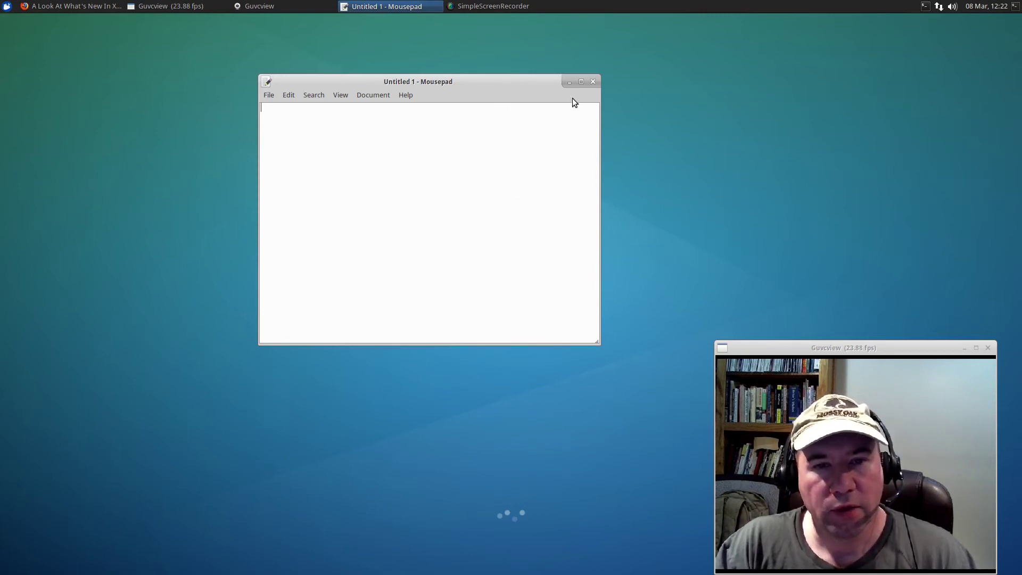
{"action": "left_click", "coordinate": [592, 81]}
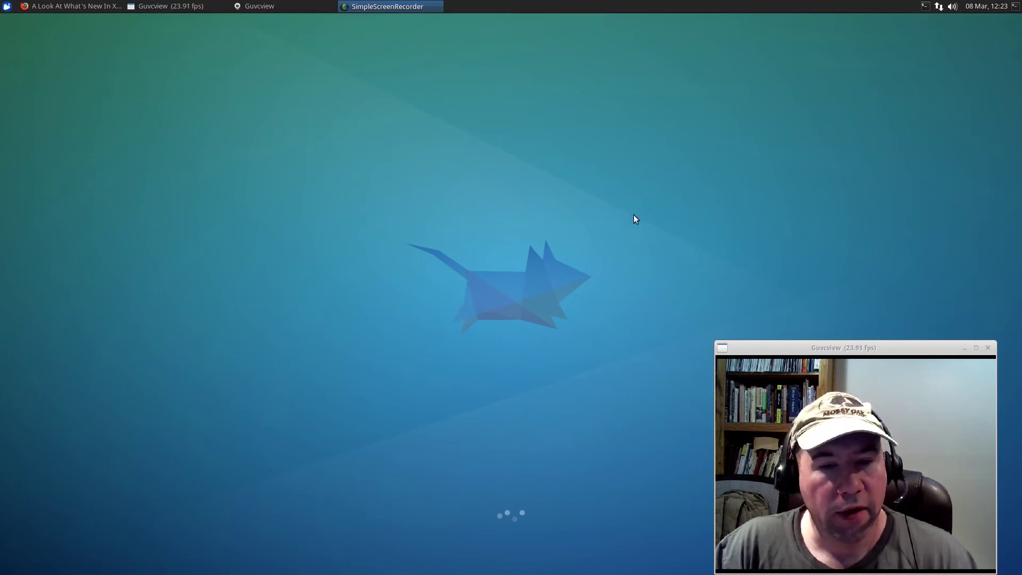
{"action": "left_click", "coordinate": [10, 8]}
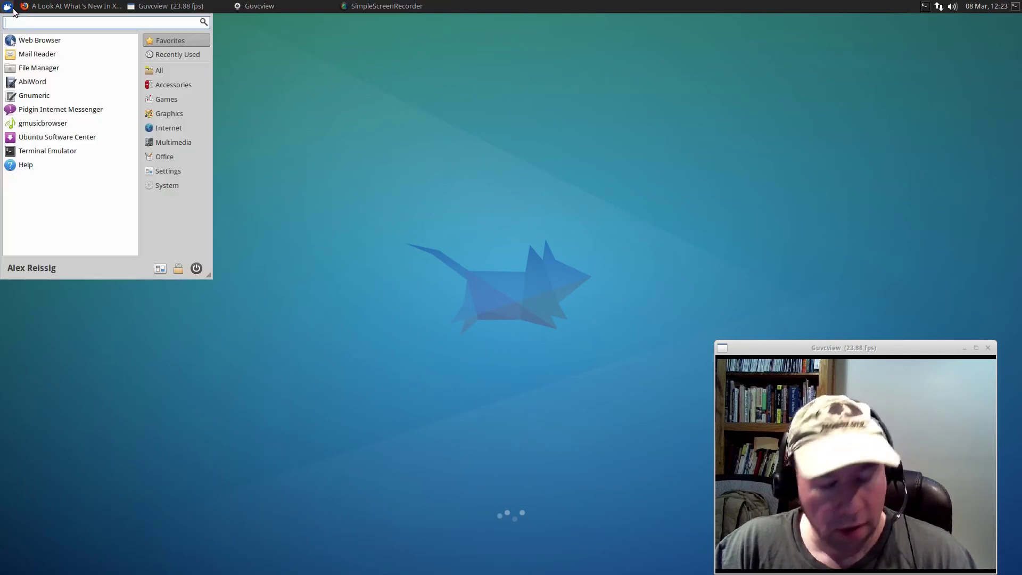
{"action": "type", "text": "par"}
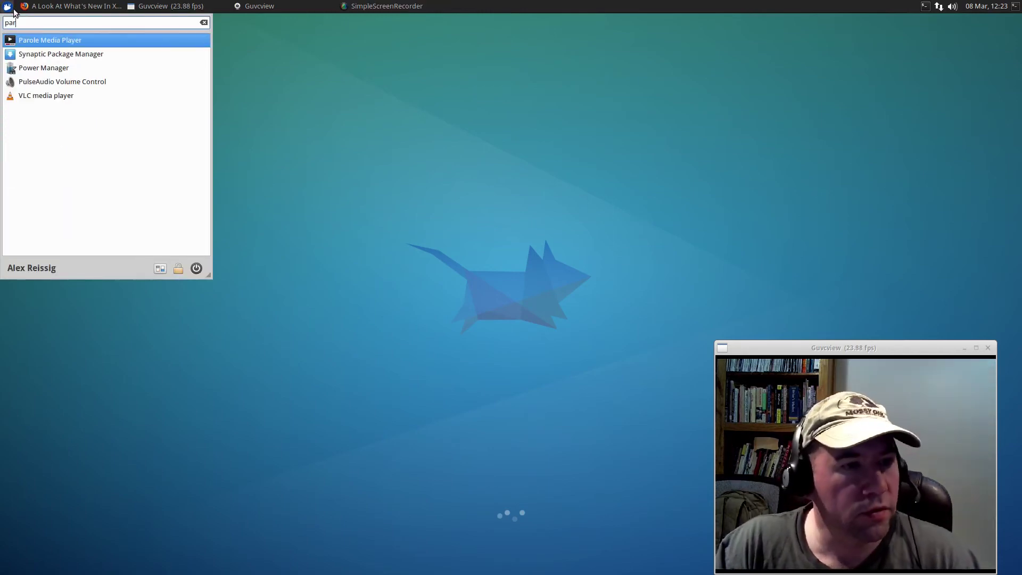
{"action": "left_click", "coordinate": [45, 40]}
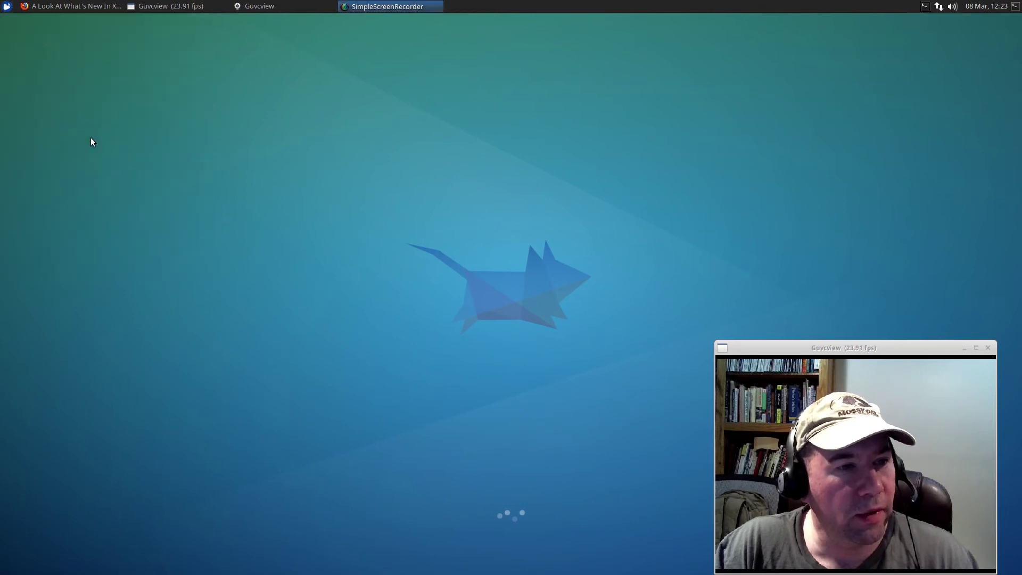
{"action": "left_click_drag", "start_coordinate": [449, 168], "coordinate": [316, 188]}
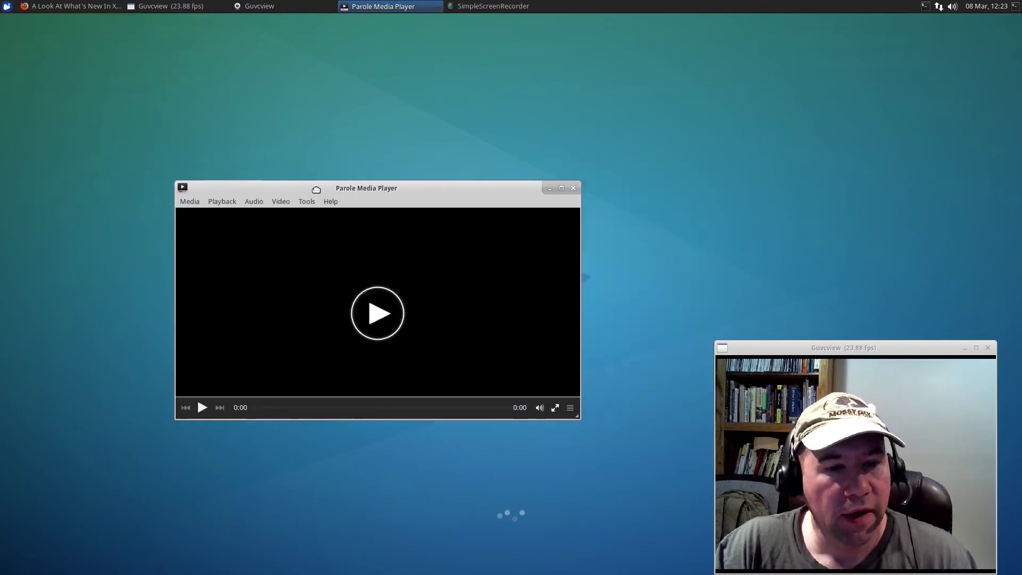
{"action": "left_click_drag", "start_coordinate": [408, 420], "coordinate": [391, 491]}
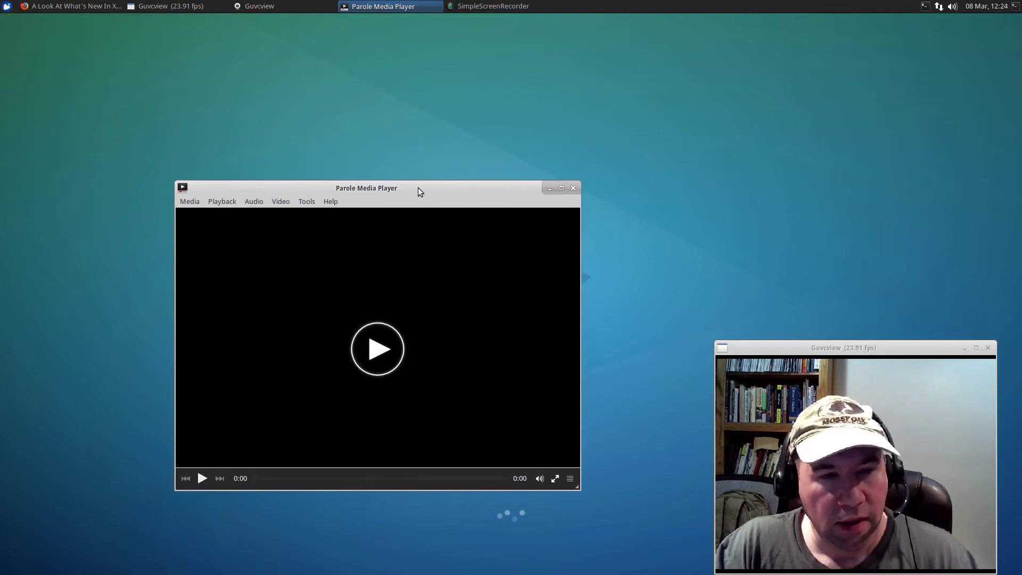
{"action": "left_click", "coordinate": [573, 188]}
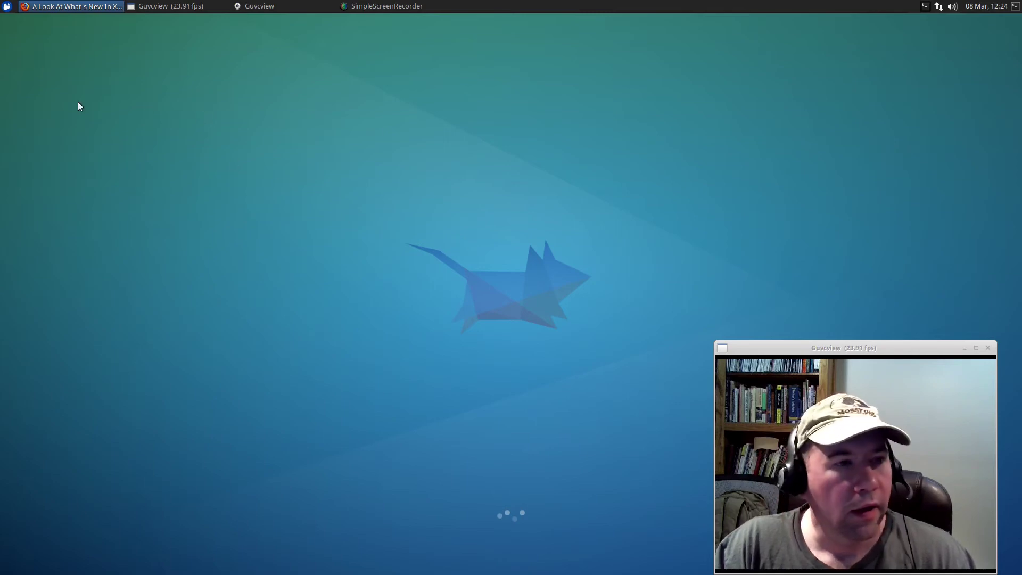
{"action": "left_click", "coordinate": [6, 7]}
{"action": "type", "text": "task"}
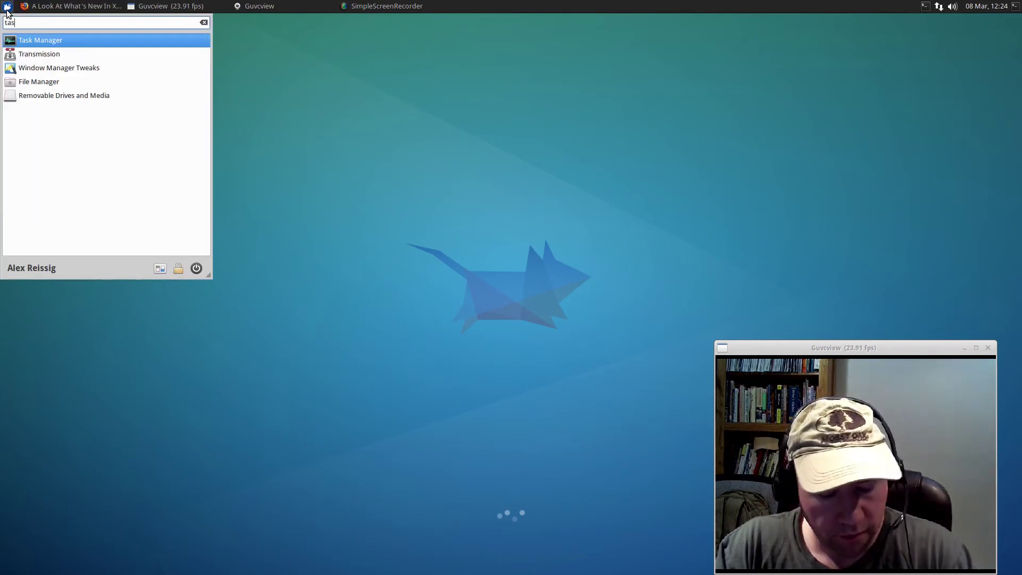
{"action": "left_click", "coordinate": [58, 42]}
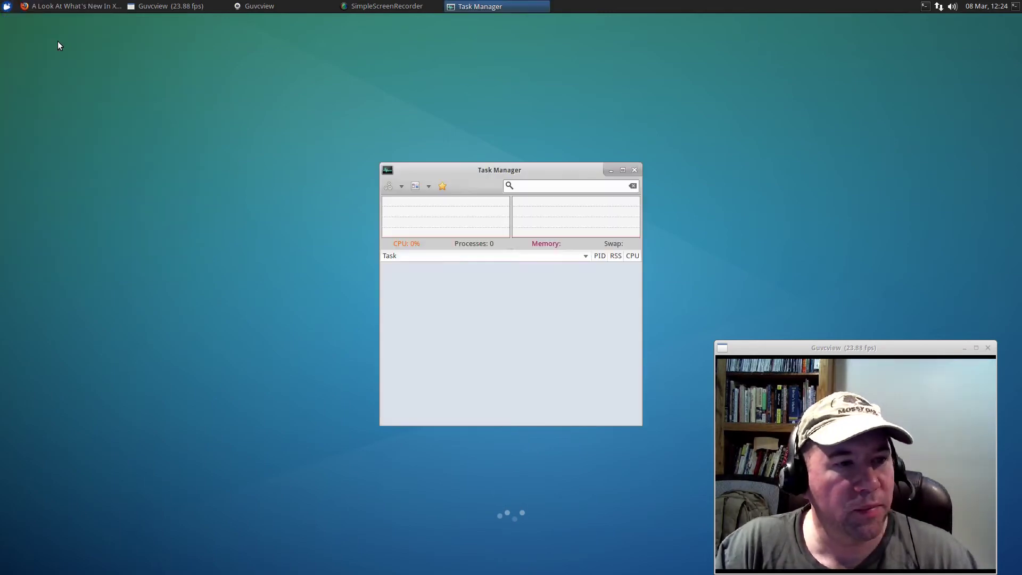
{"action": "left_click_drag", "start_coordinate": [466, 168], "coordinate": [379, 104]}
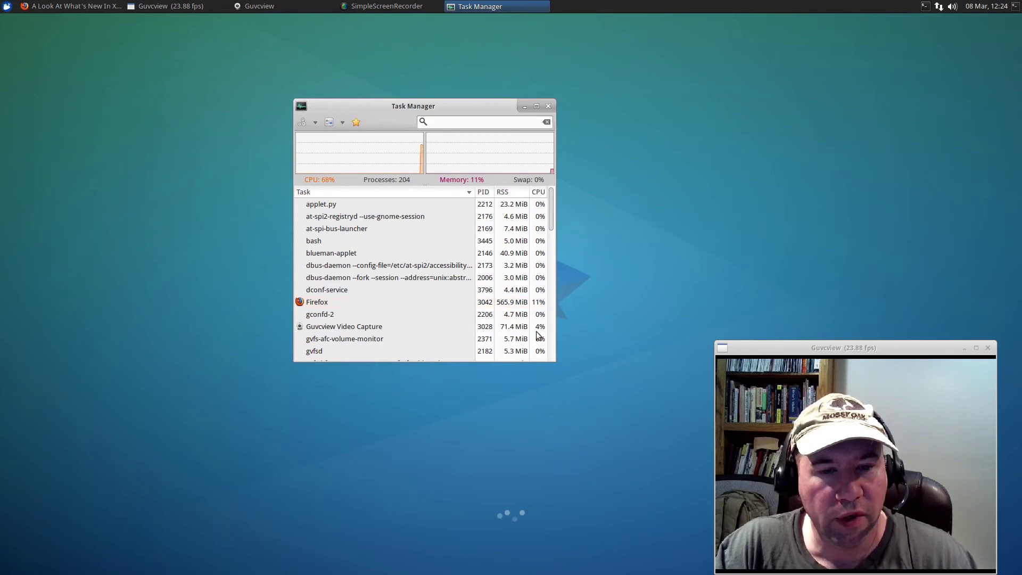
{"action": "scroll", "coordinate": [440, 248], "scroll_direction": "down", "scroll_amount": 3}
{"action": "scroll", "coordinate": [439, 248], "scroll_direction": "up", "scroll_amount": 2}
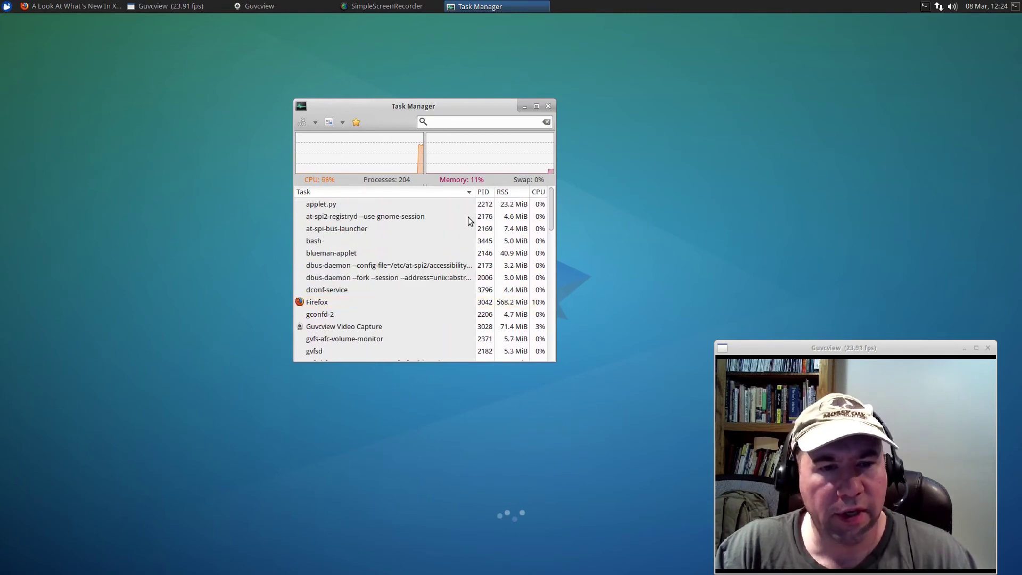
{"action": "mouse_move", "coordinate": [472, 218]}
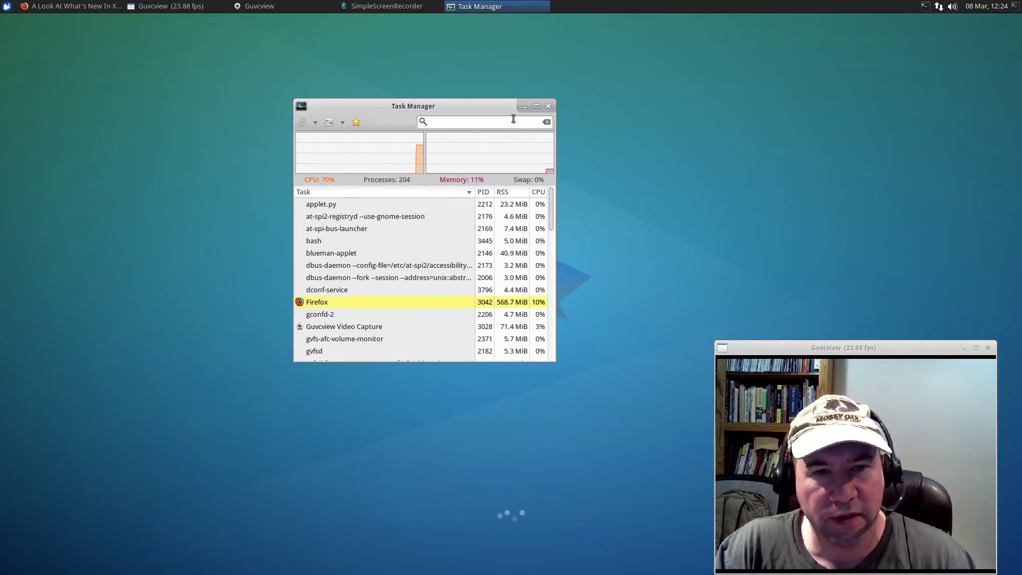
{"action": "left_click", "coordinate": [549, 106]}
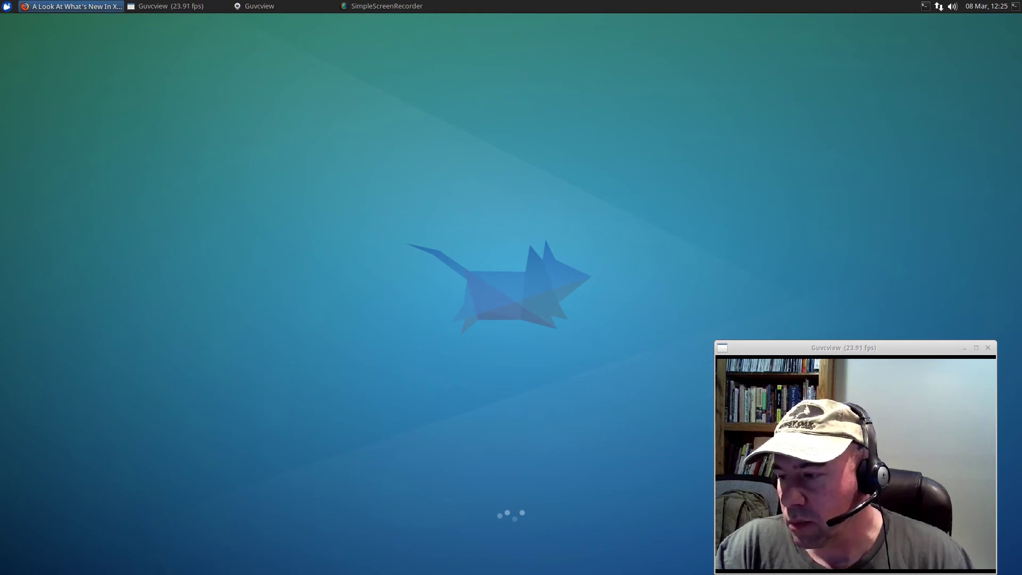
{"action": "left_click", "coordinate": [387, 6]}
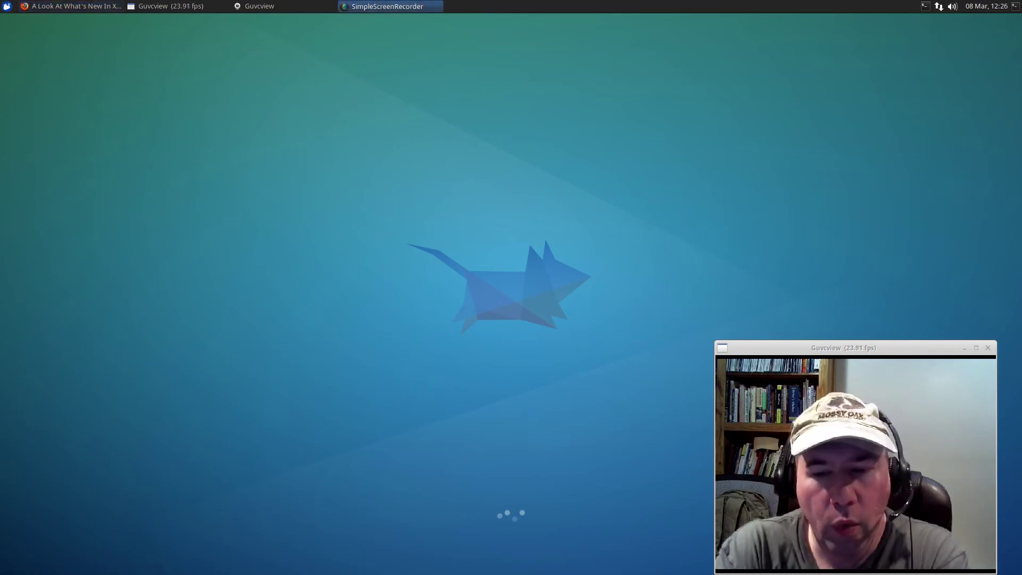